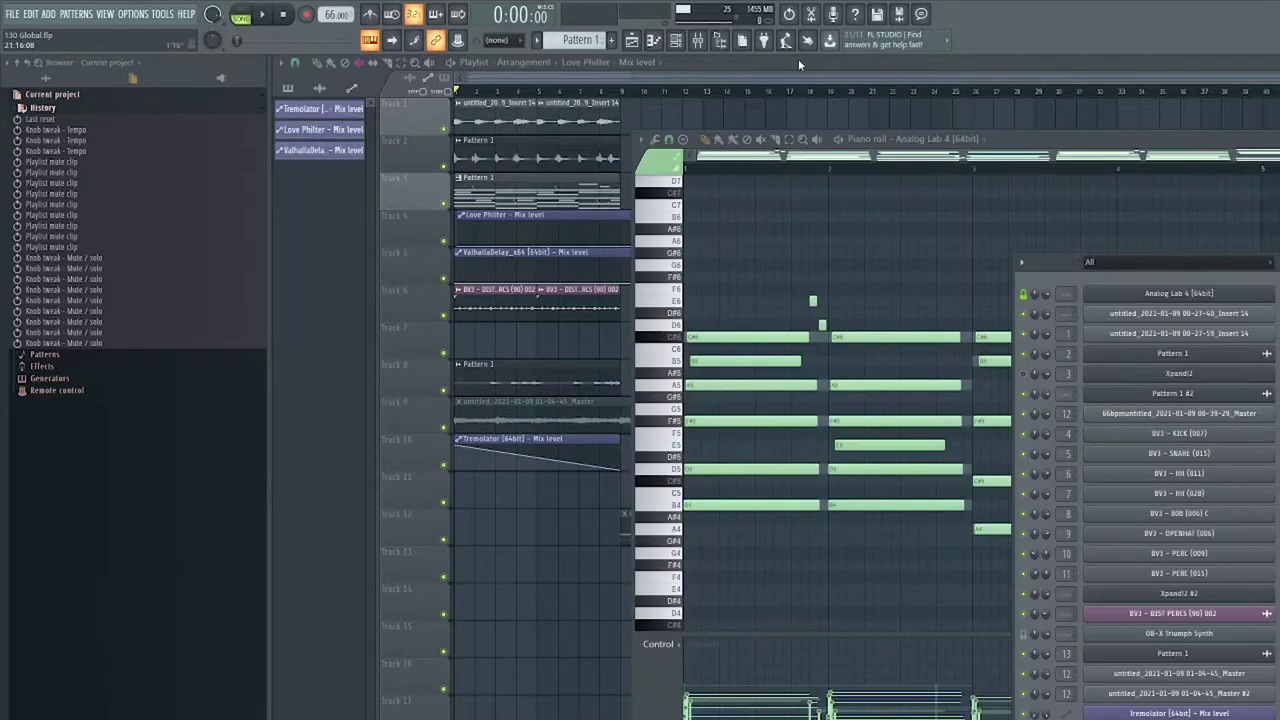
Step: Move the Analog Lab 4 window aside, close it, and play the piano roll chord pattern
left_click(1192, 292)
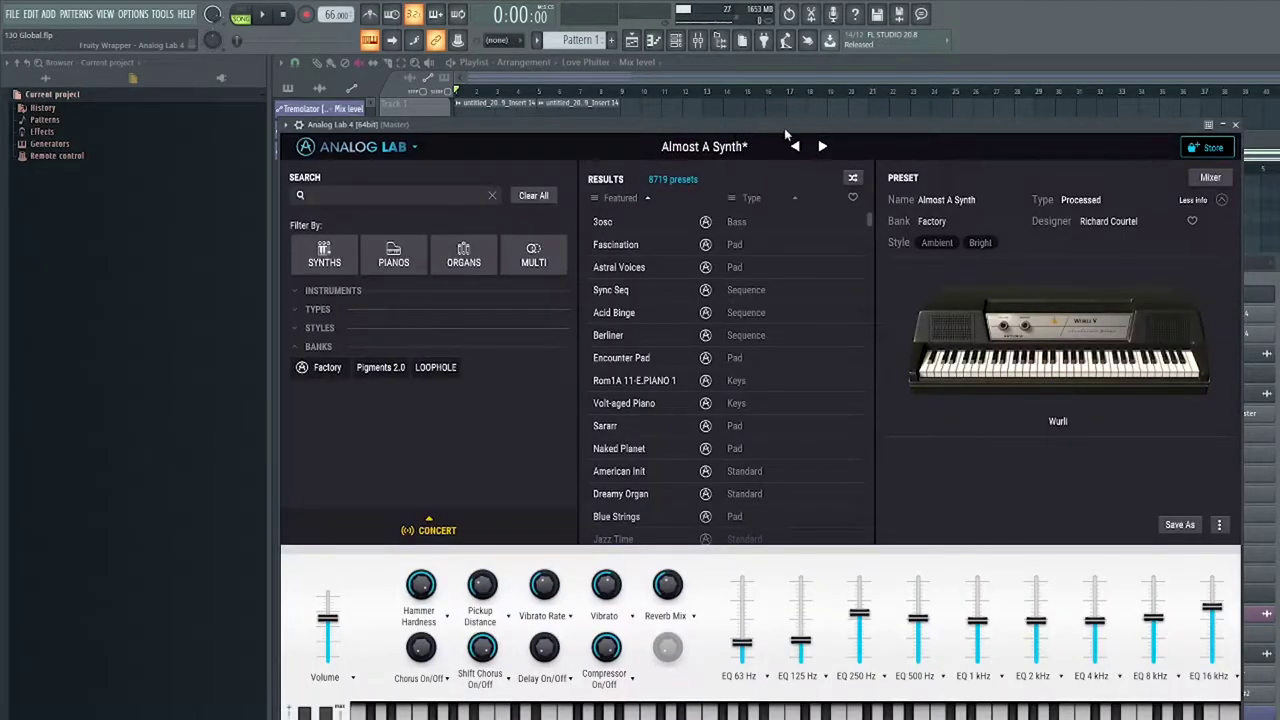
left_click_drag(784, 128, 1005, 137)
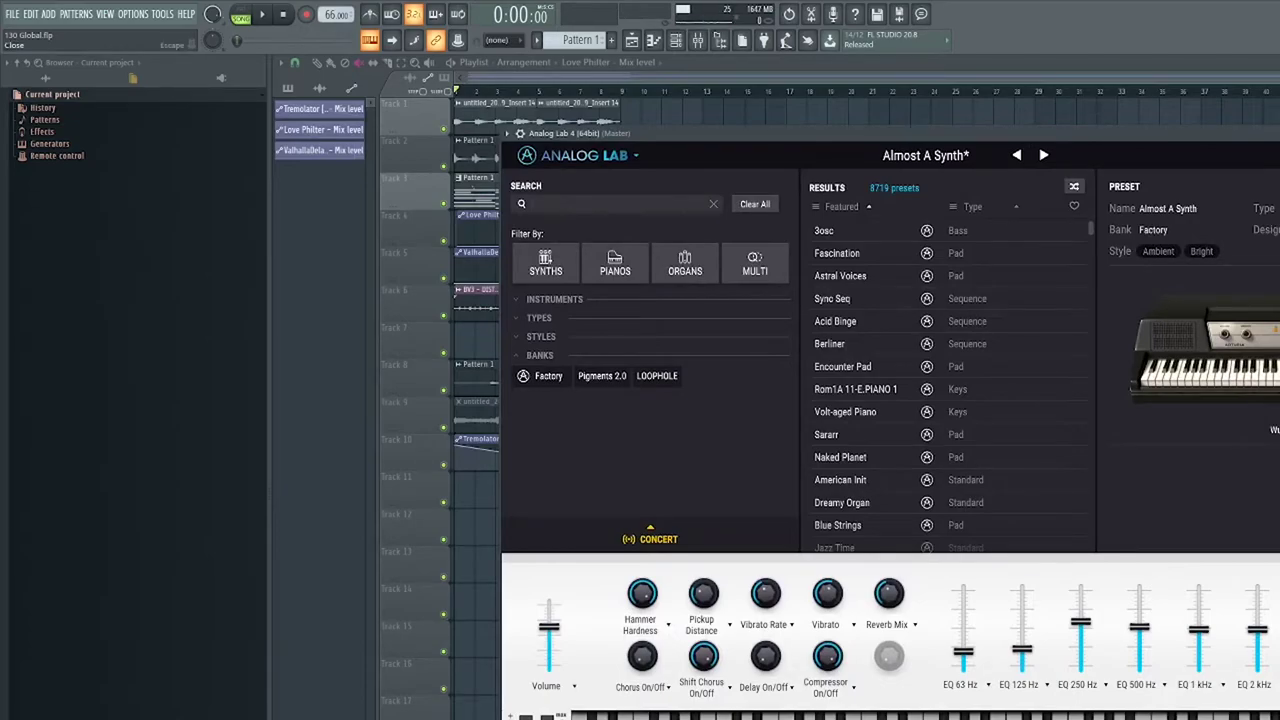
key("Escape")
key("space")
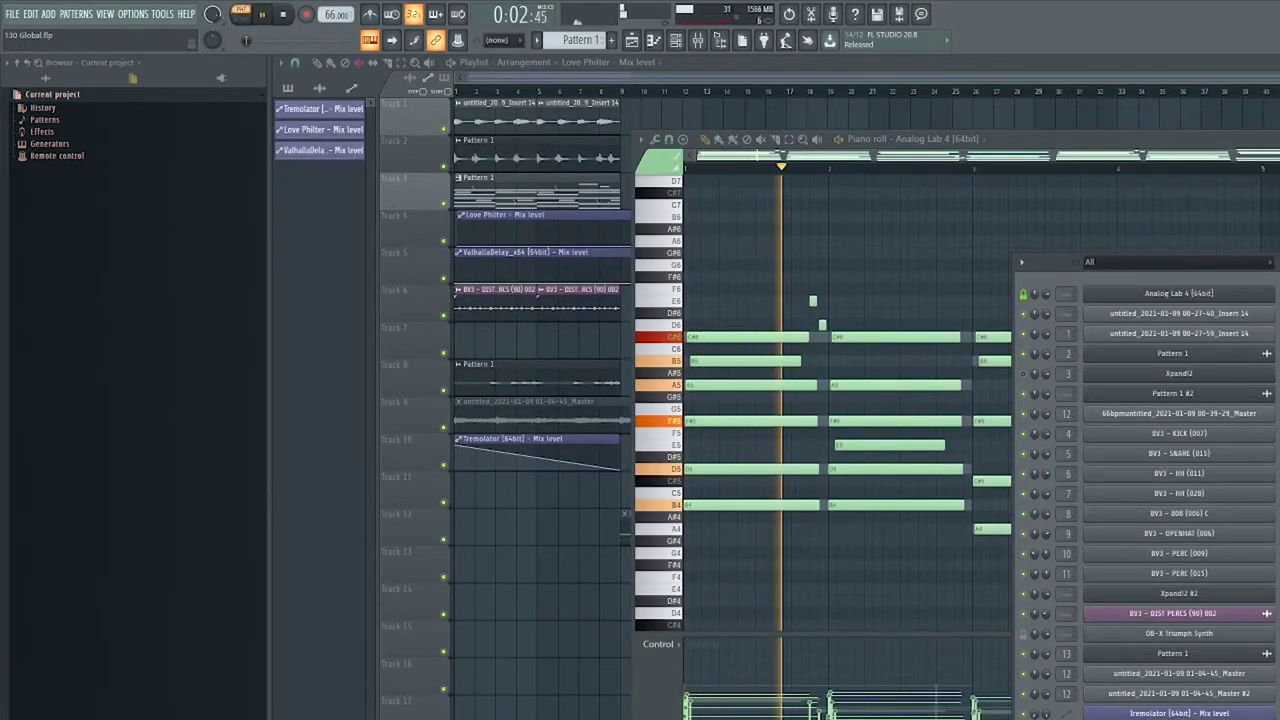
Step: Hide the melody's piano roll to show the arrangement, then bring it back during playback
key("F7")
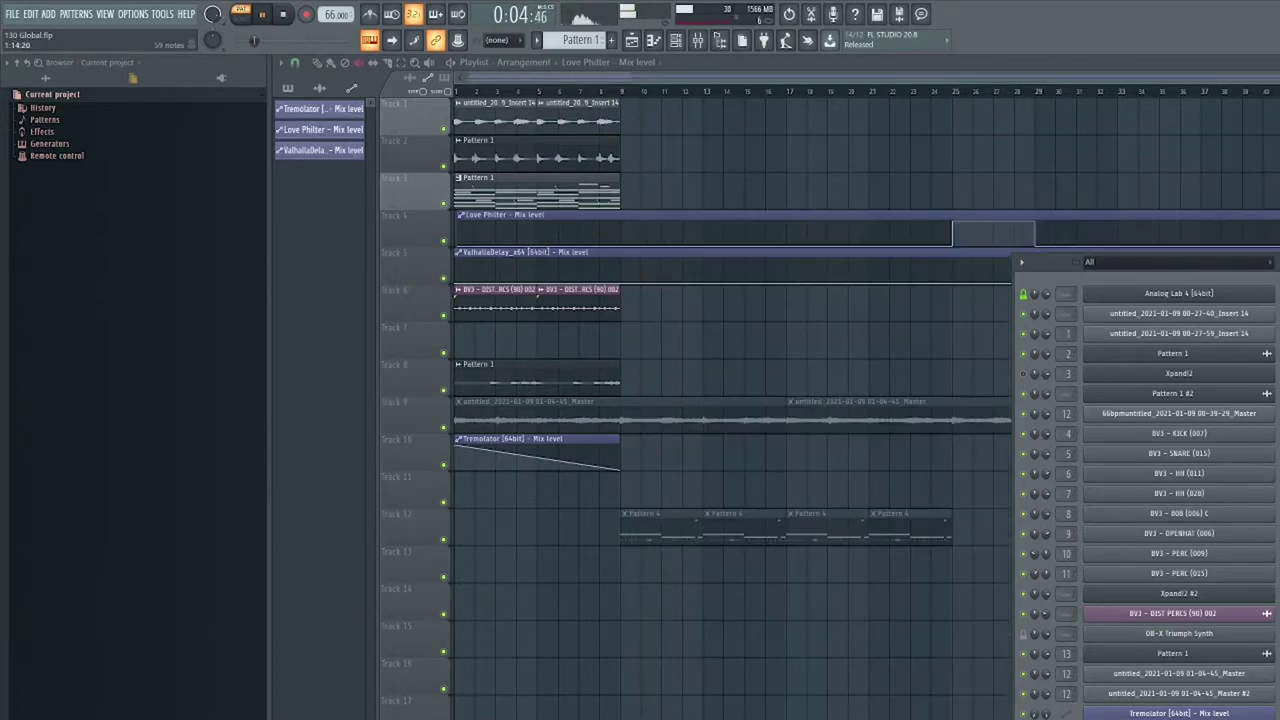
key("F7")
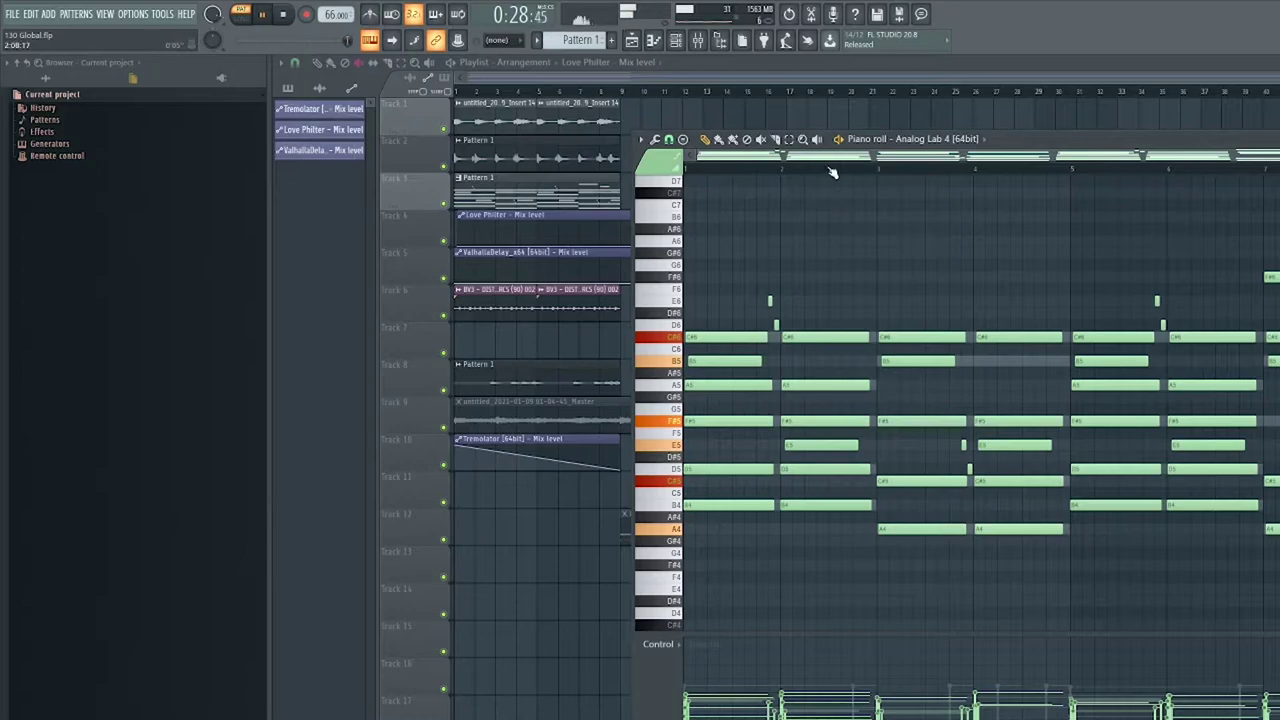
Step: Stop playback, show the mixer, and check and close Pattern 1's channel settings
key("space")
key("F9")
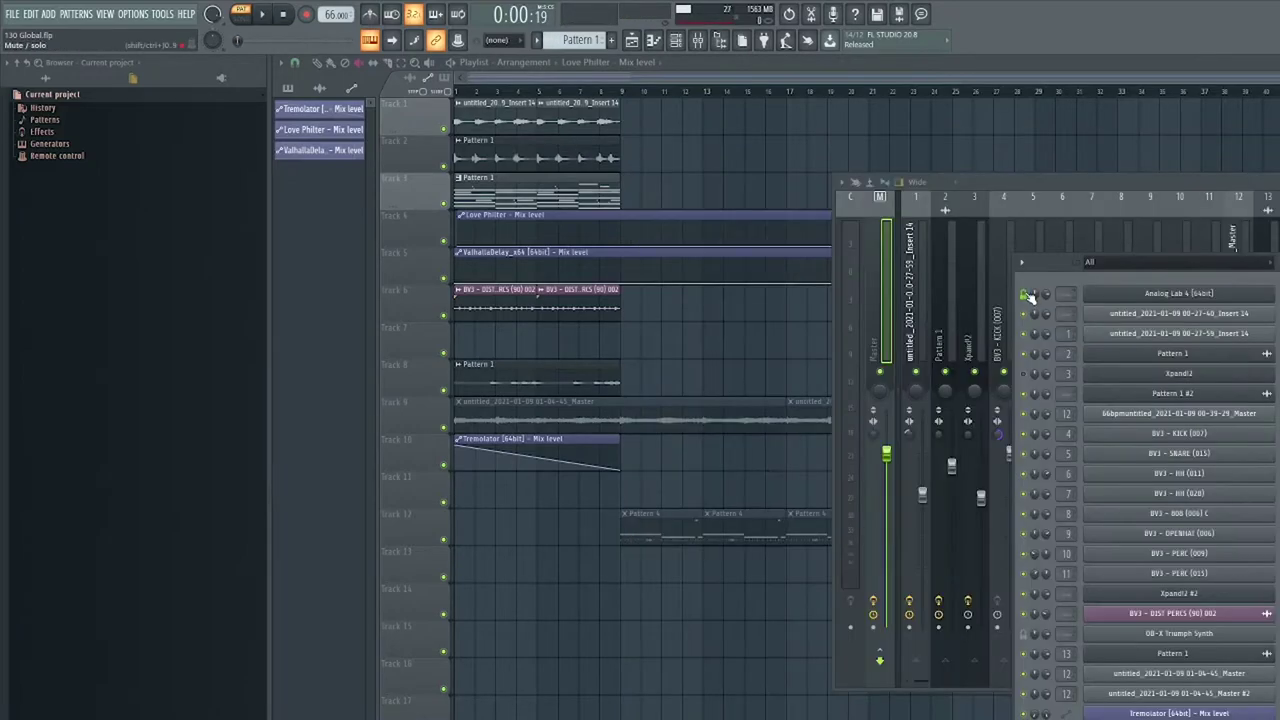
left_click(1122, 353)
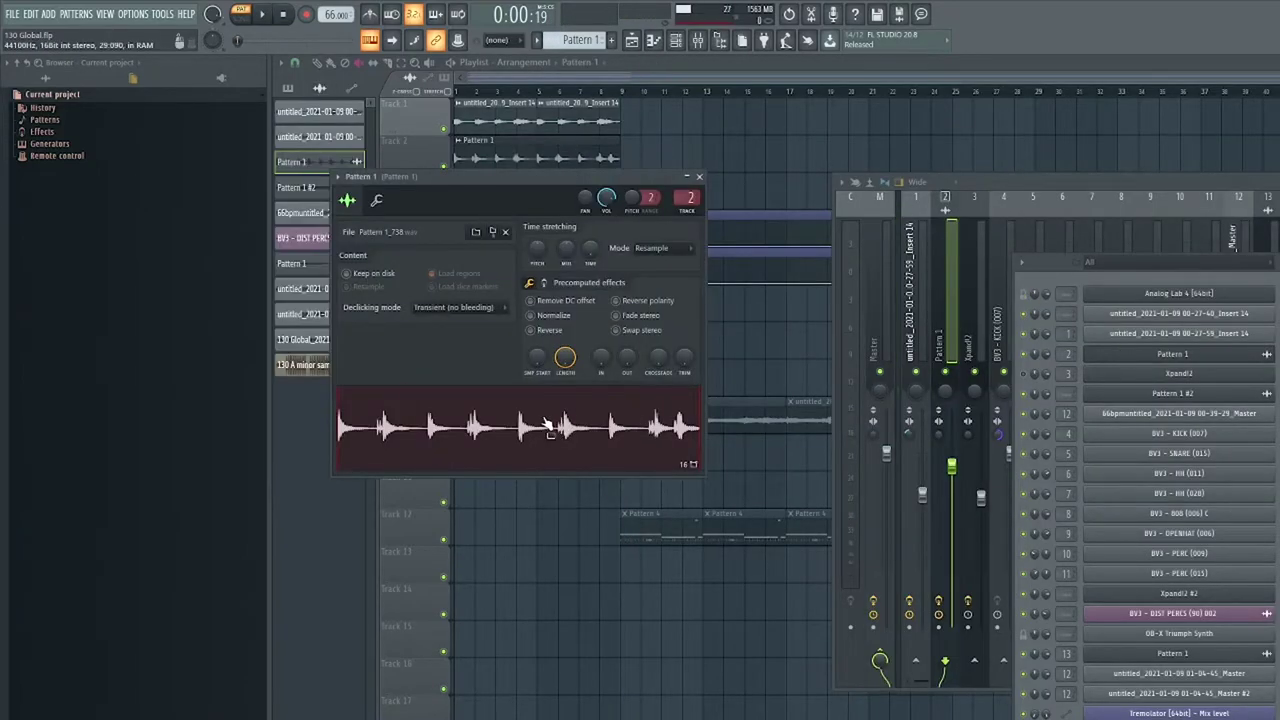
left_click(699, 176)
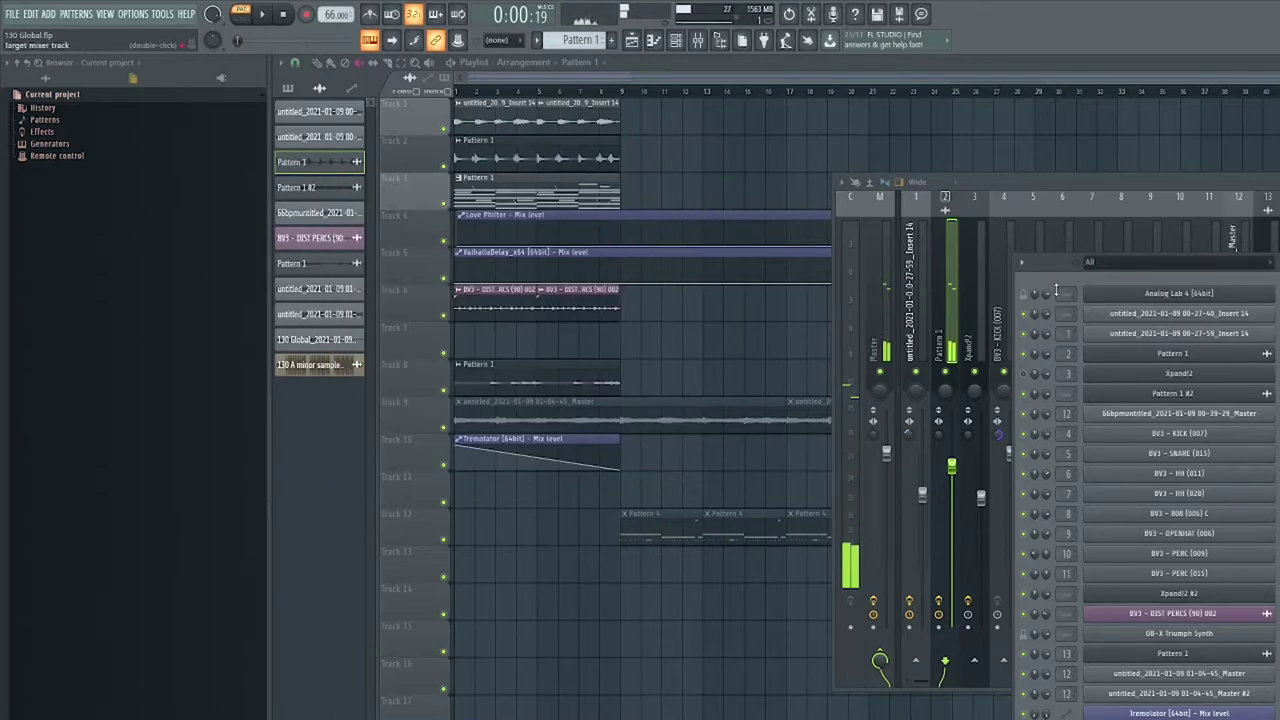
left_click(876, 195)
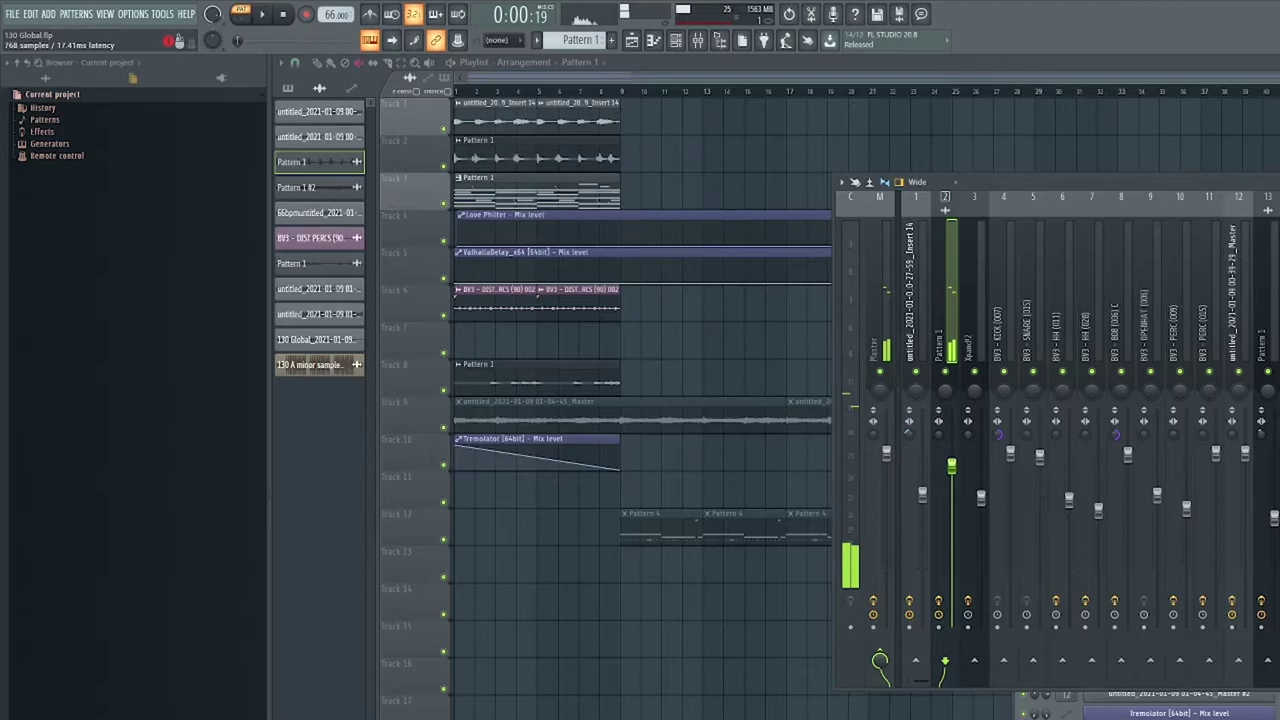
Step: Inspect the insert's Ghz Lossy 3, Fruity Chorus and ValhallaVintageVerb effect windows
left_click_drag(1134, 125, 1120, 170)
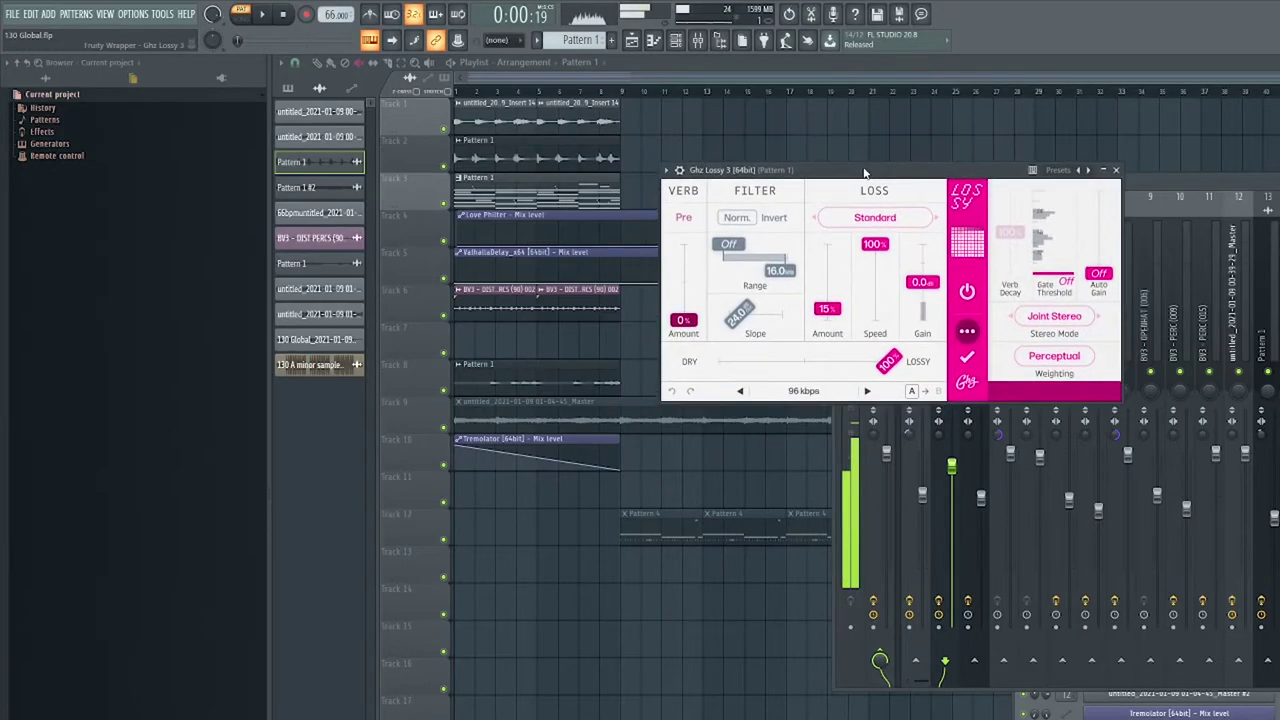
left_click(1118, 170)
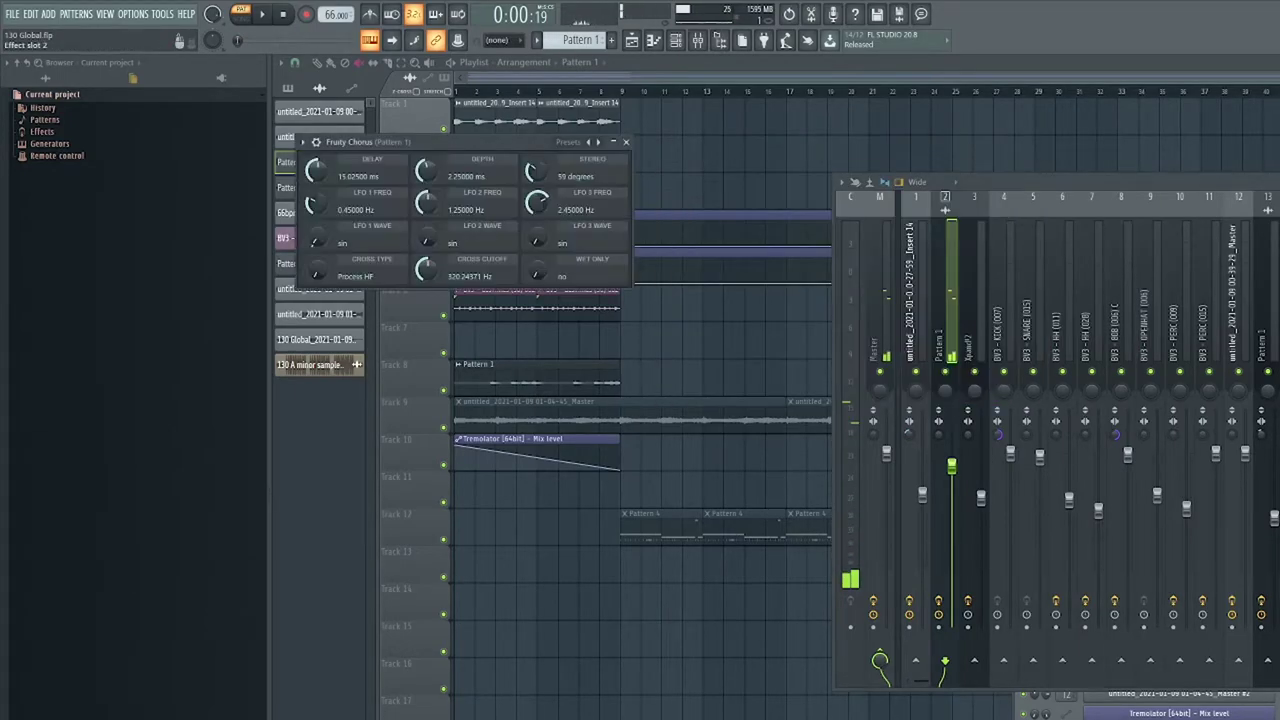
left_click_drag(482, 141, 884, 171)
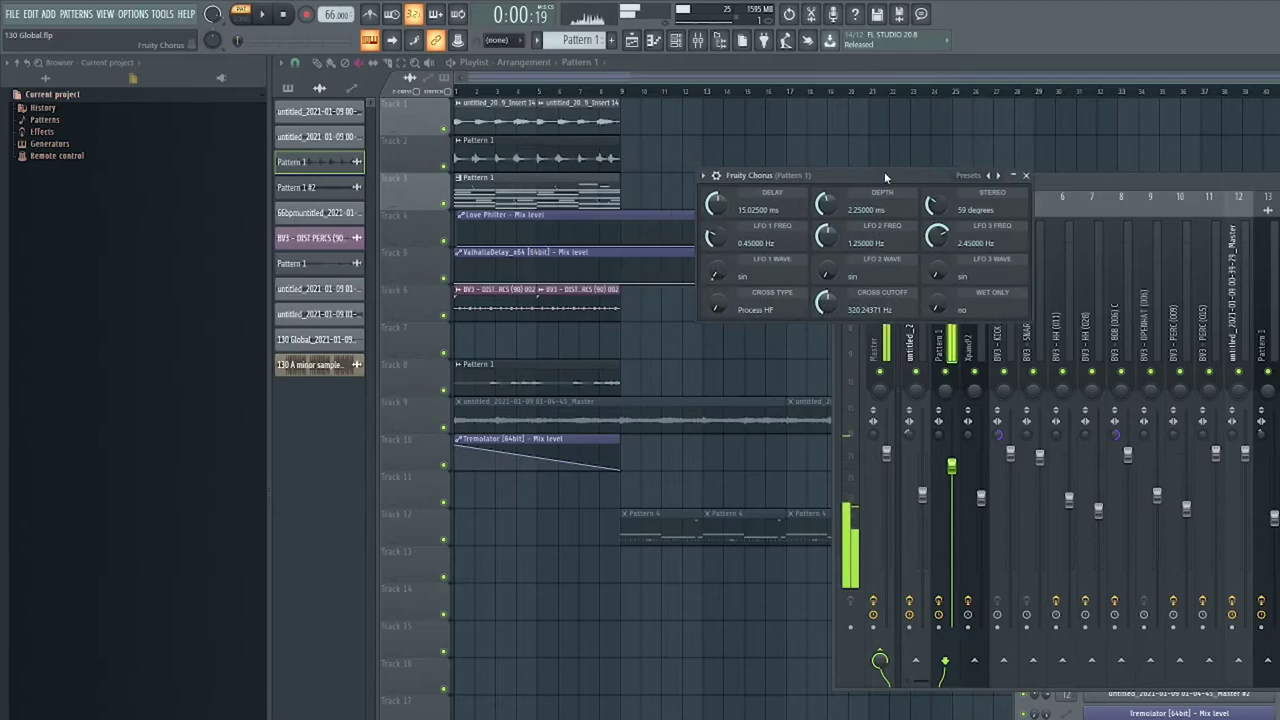
left_click(1031, 171)
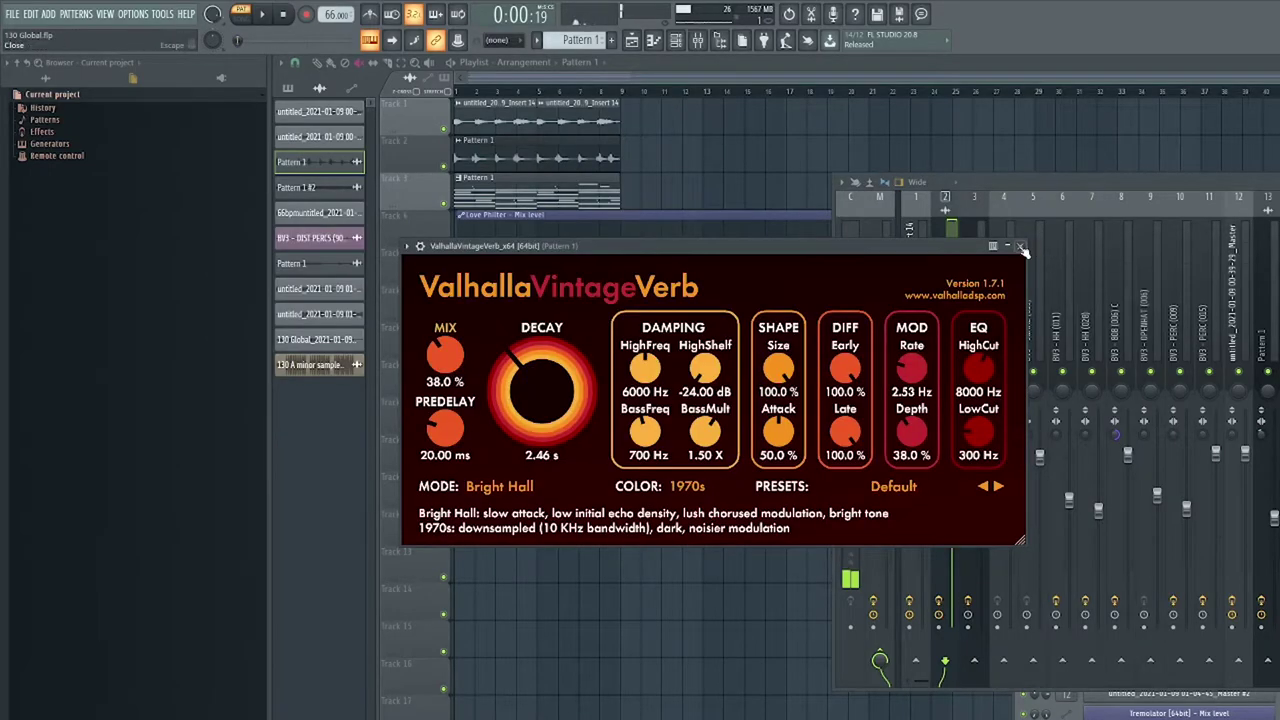
left_click(1030, 244)
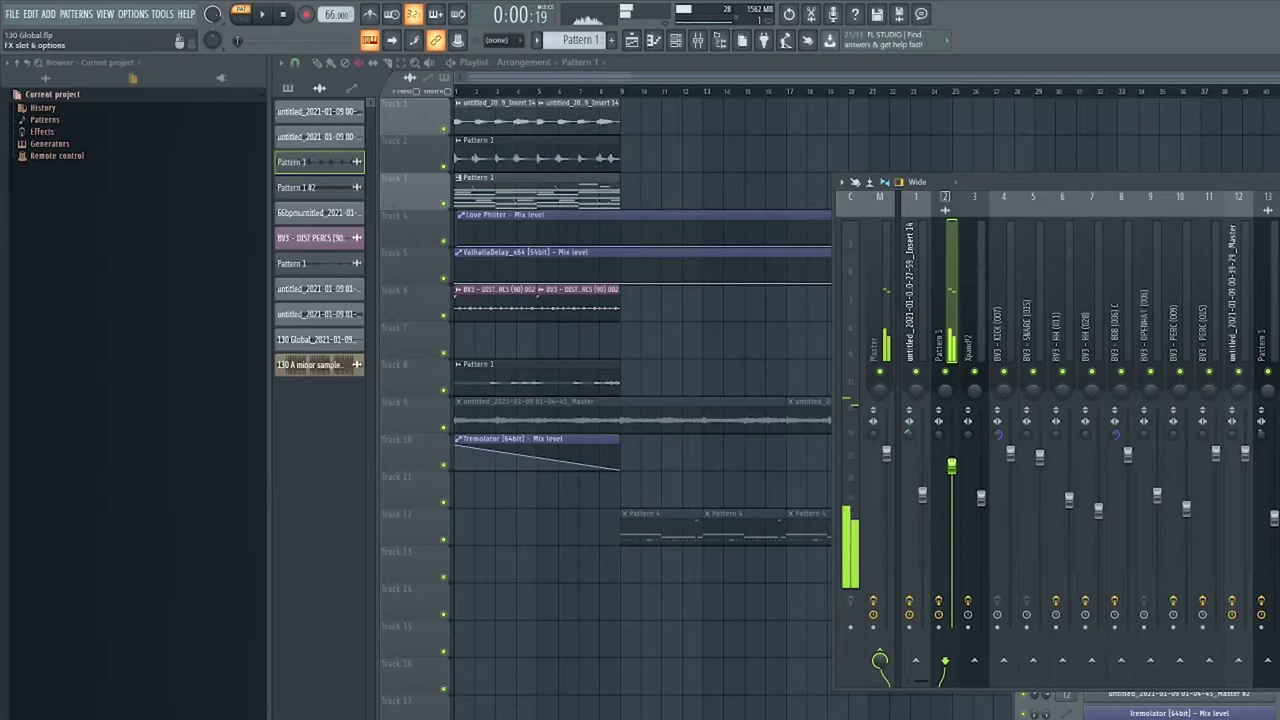
Step: Close the parametric EQ, audition the song, then stop and return to the mixer
left_click(800, 228)
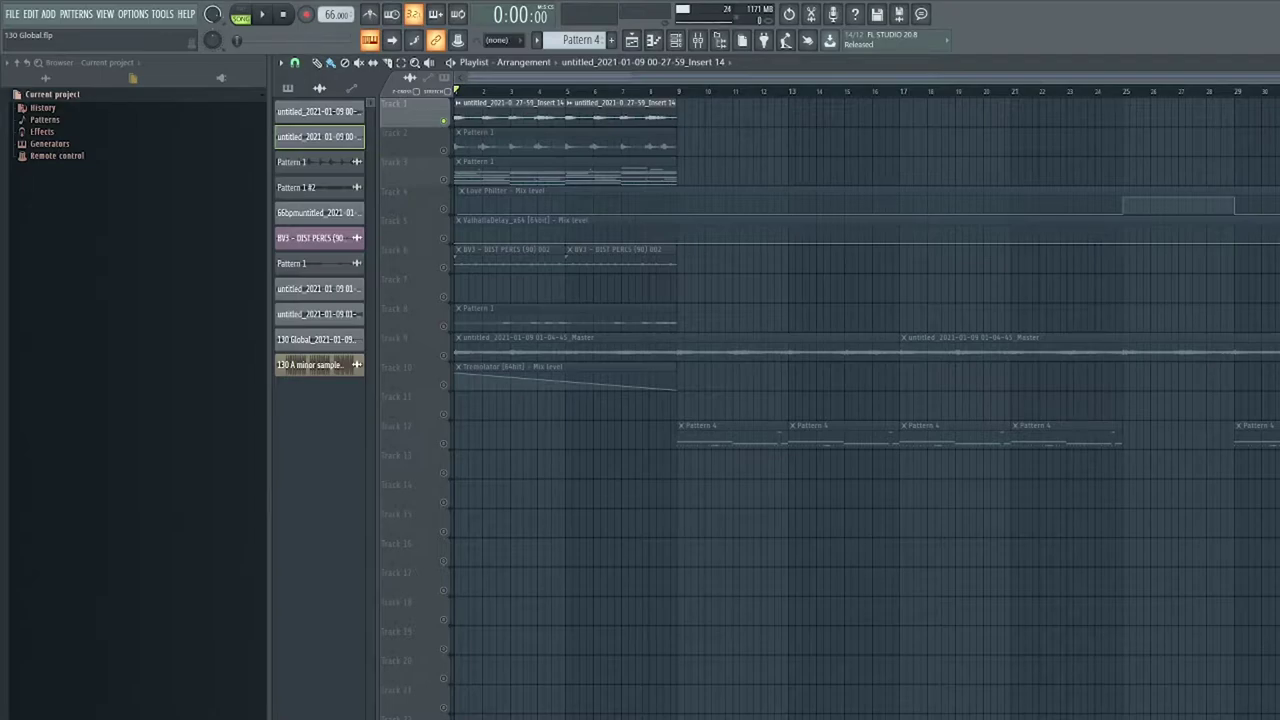
key("space")
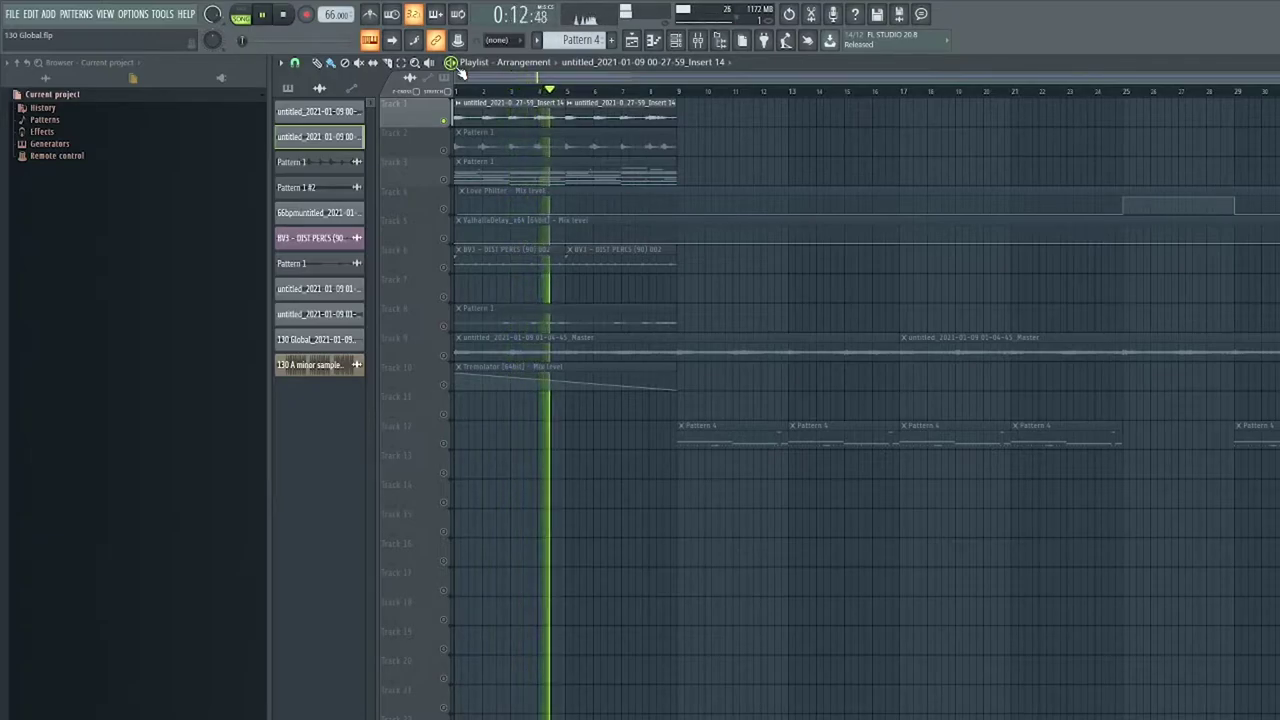
key("space")
key("F9")
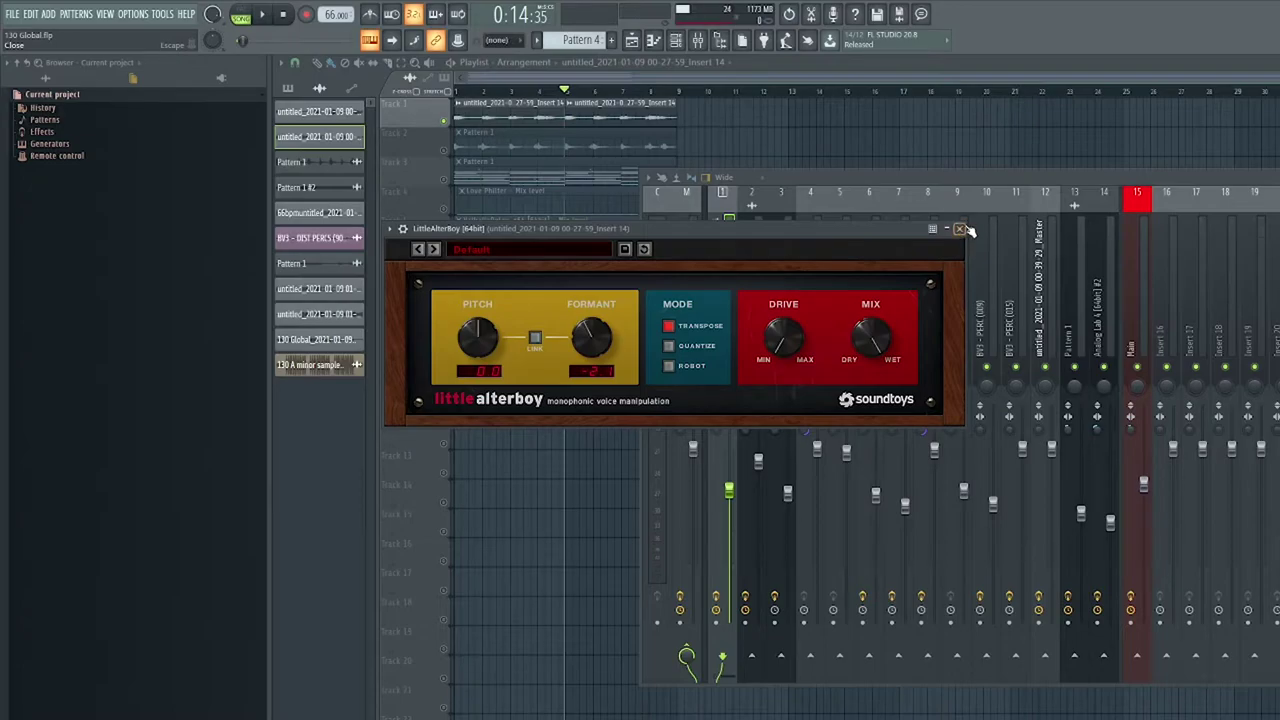
Step: Close LittleAlterBoy, then inspect and close the Ghz Lohi 3 filter effect
left_click(959, 229)
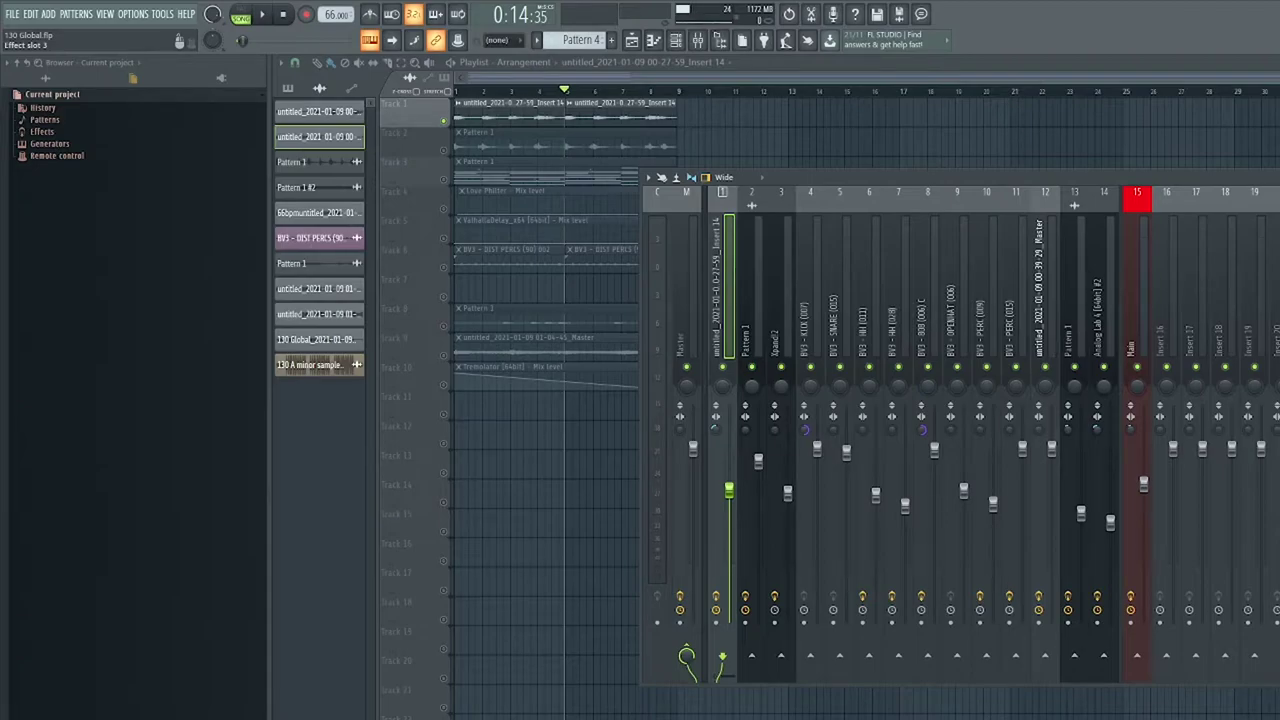
left_click(1278, 330)
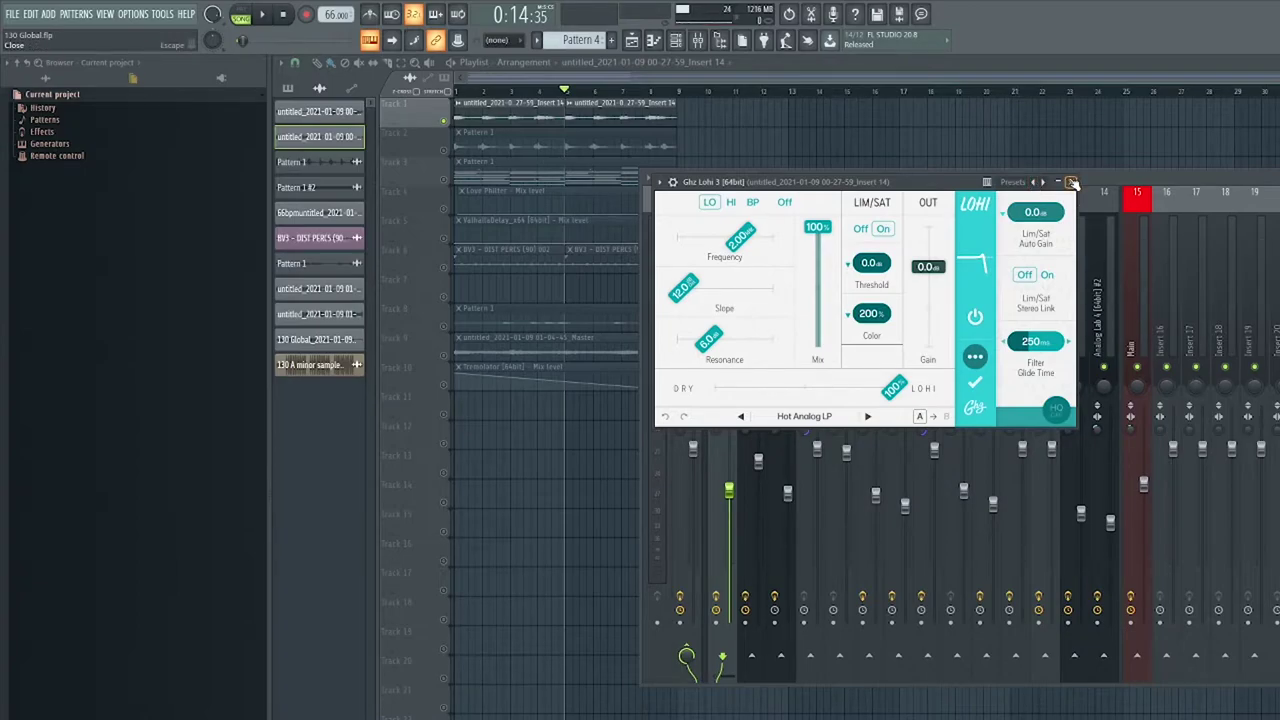
left_click(1072, 183)
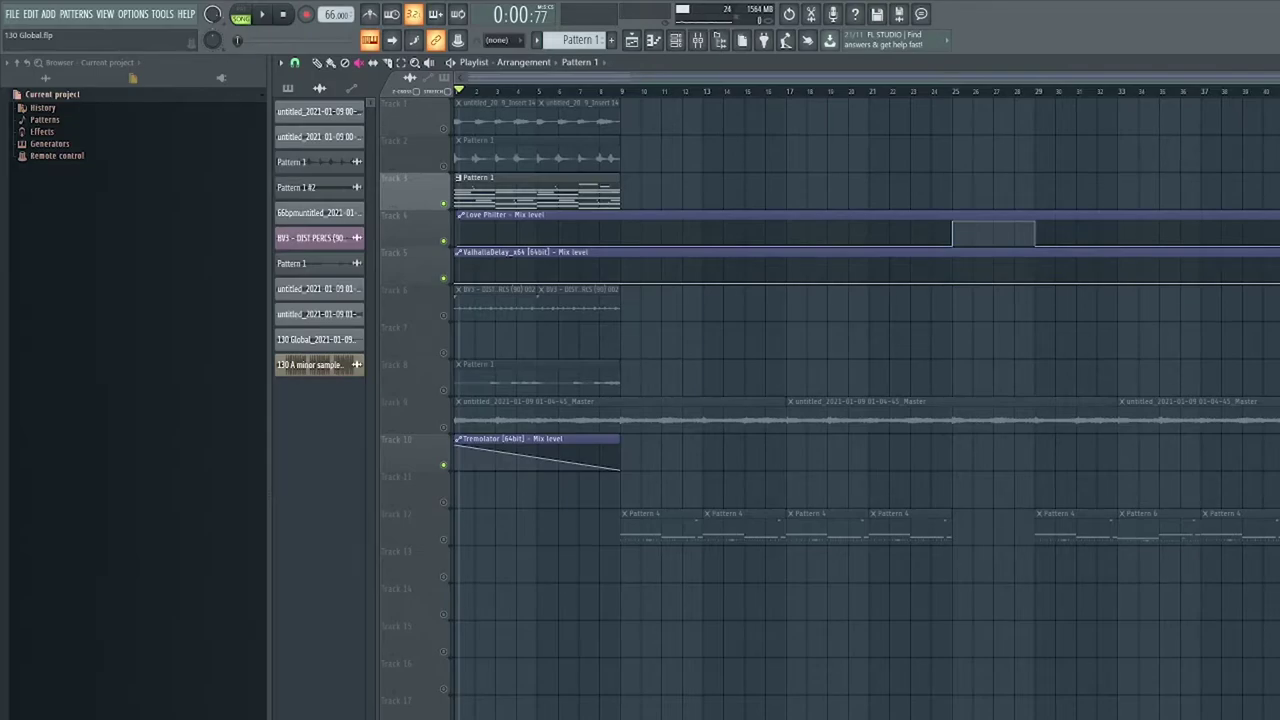
Step: Show the channel rack and inspect the Xpand!2 instrument window
left_click(675, 40)
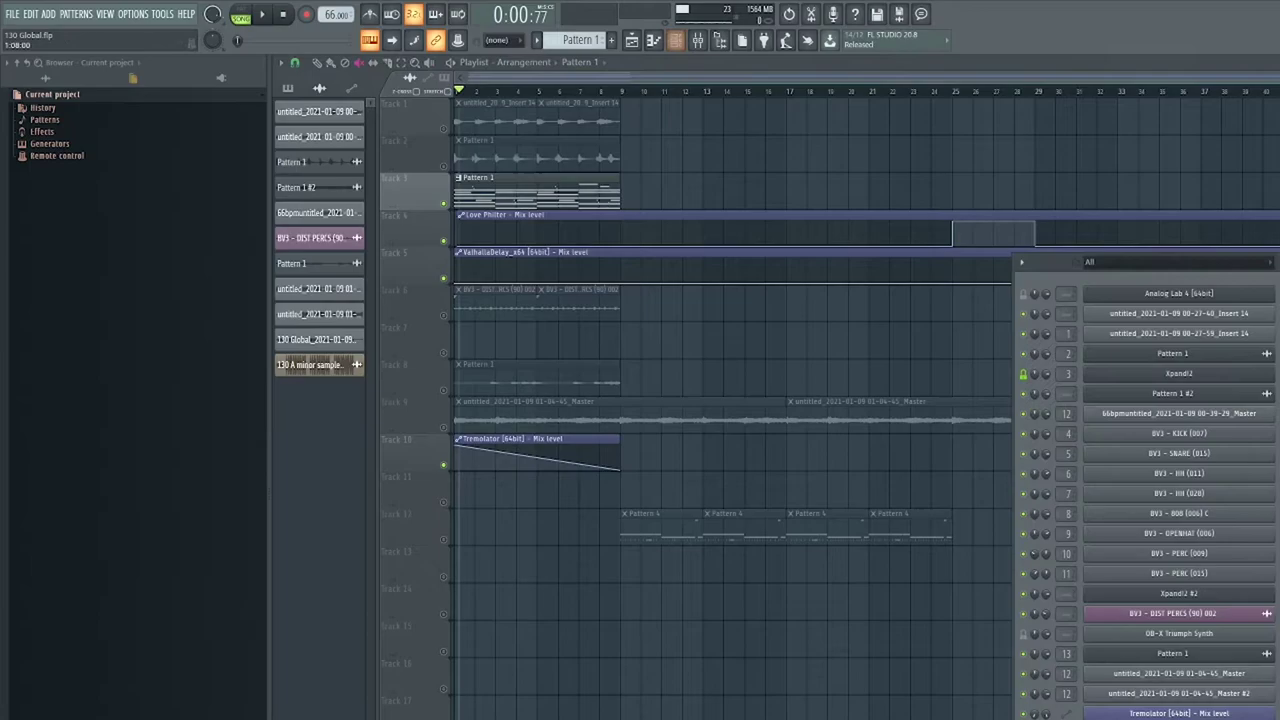
left_click(1238, 377)
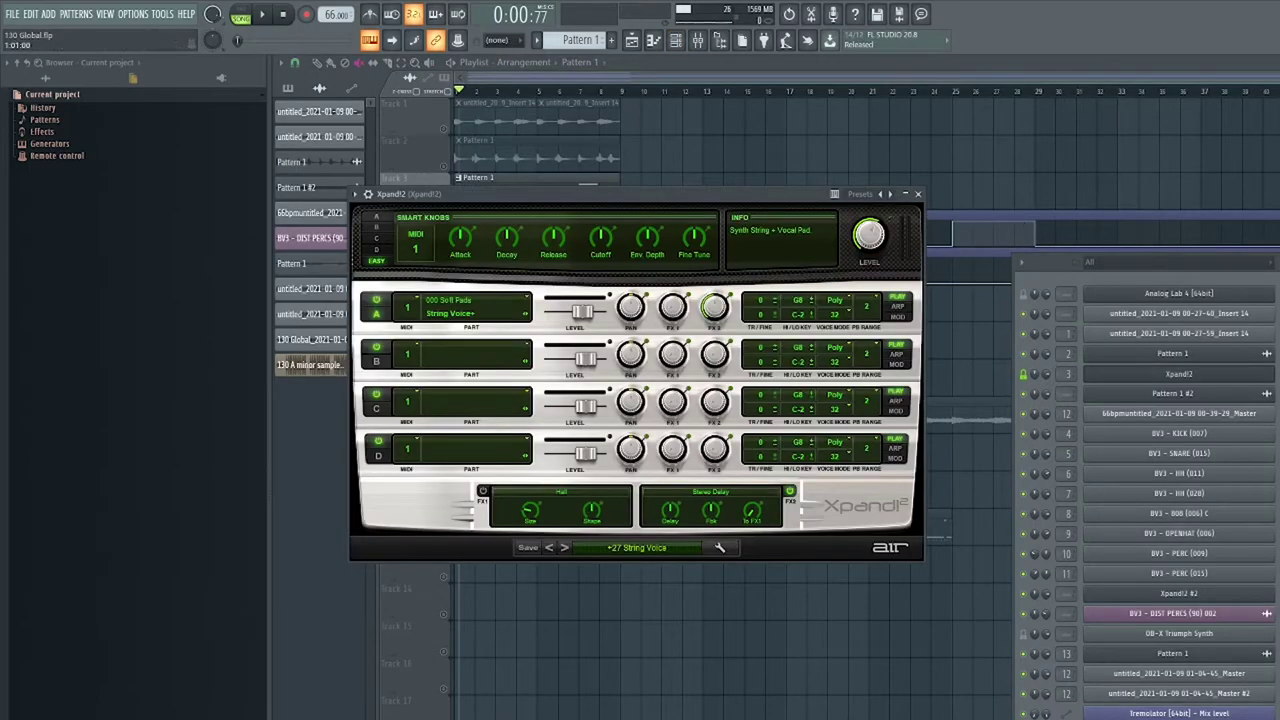
left_click(918, 194)
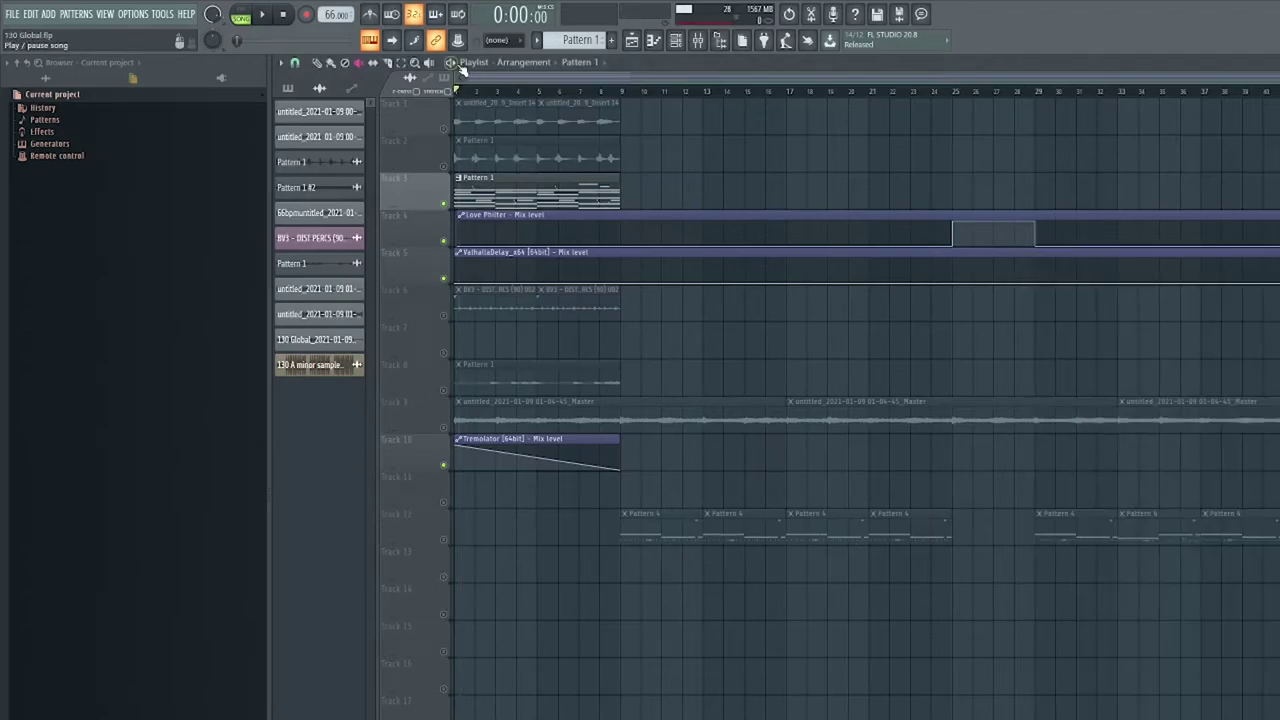
Step: Play the song from the start, view Pattern 1's notes in the piano roll, then stop
left_click(451, 62)
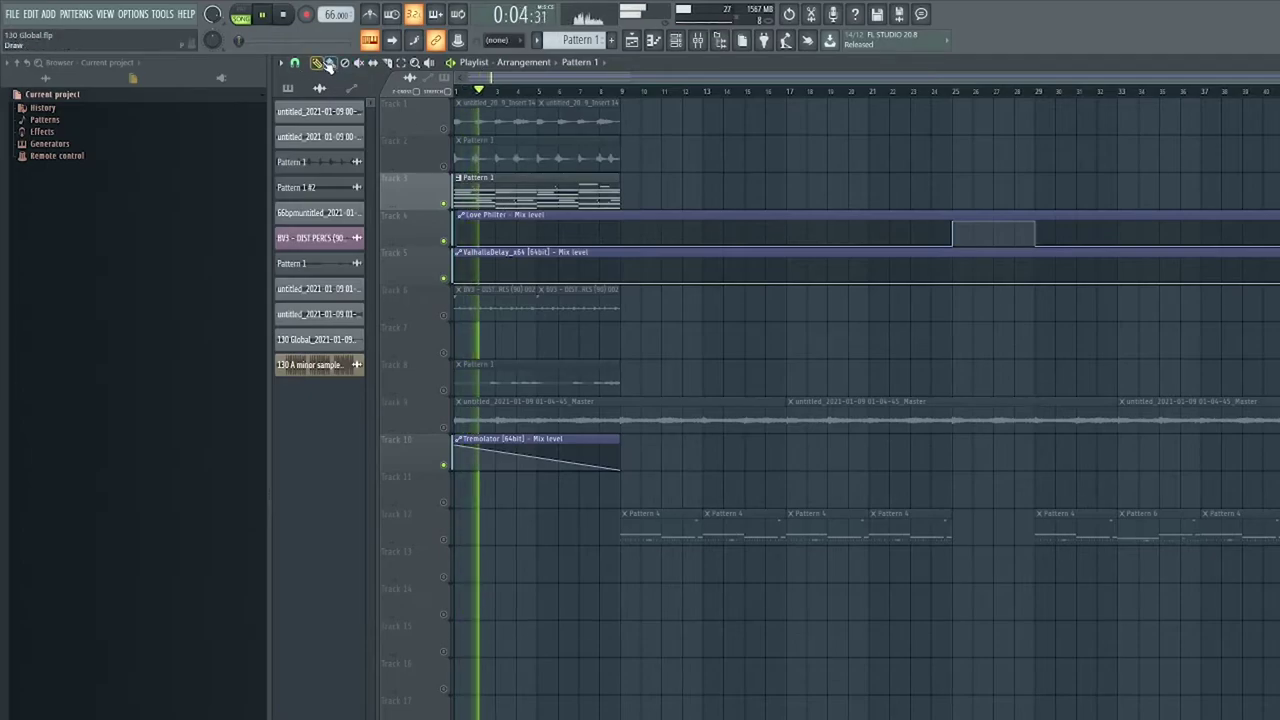
double_click(496, 186)
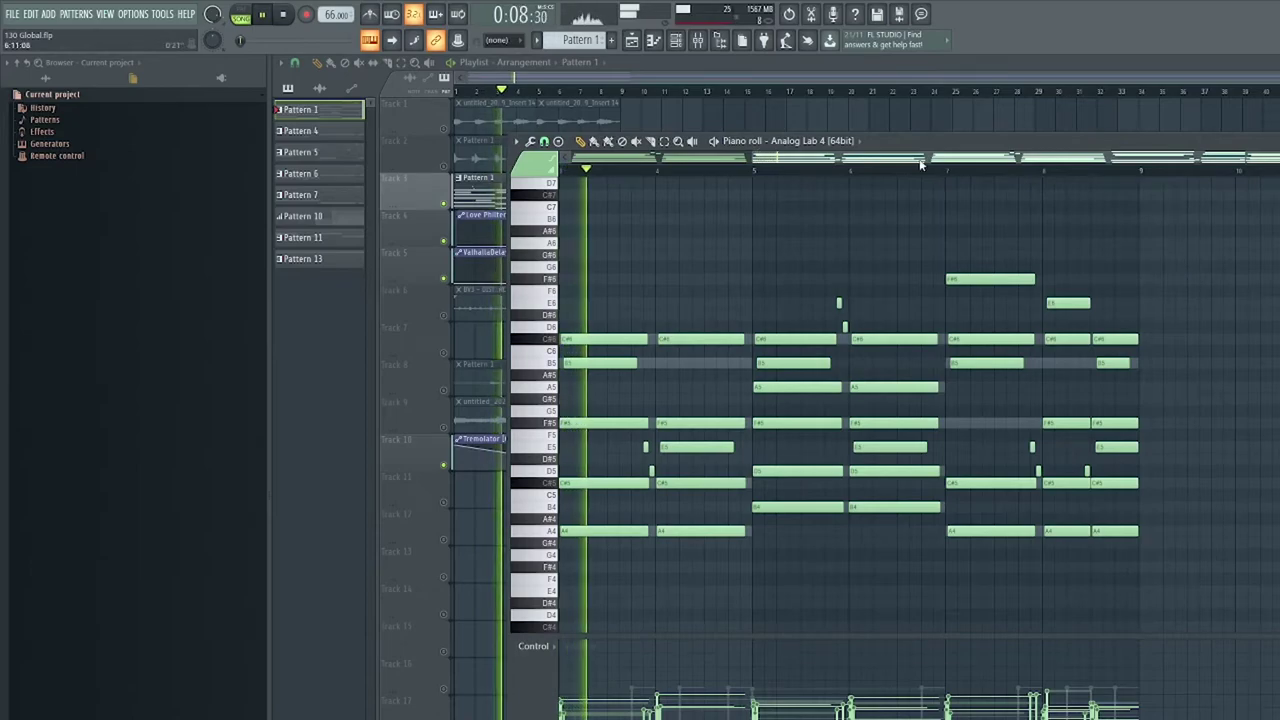
key("space")
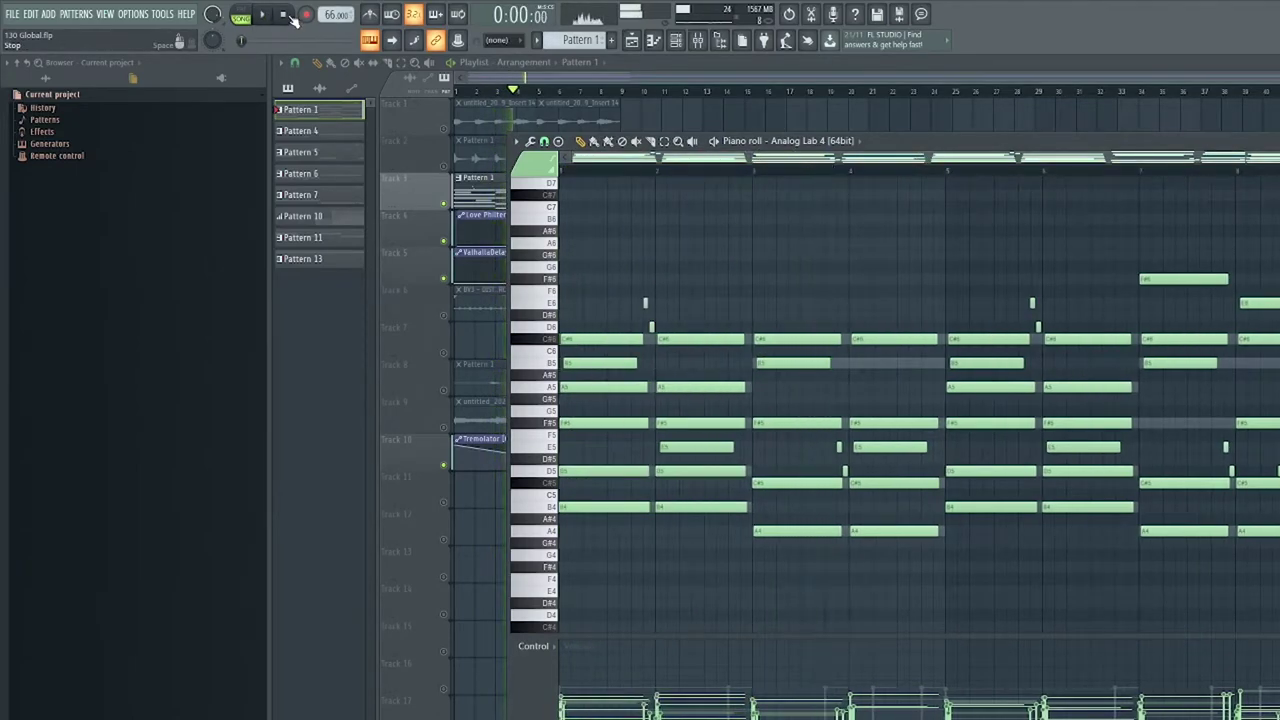
Step: Swap the piano roll for the mixer and close the Xpand!2 insert's parametric EQ
key("Escape")
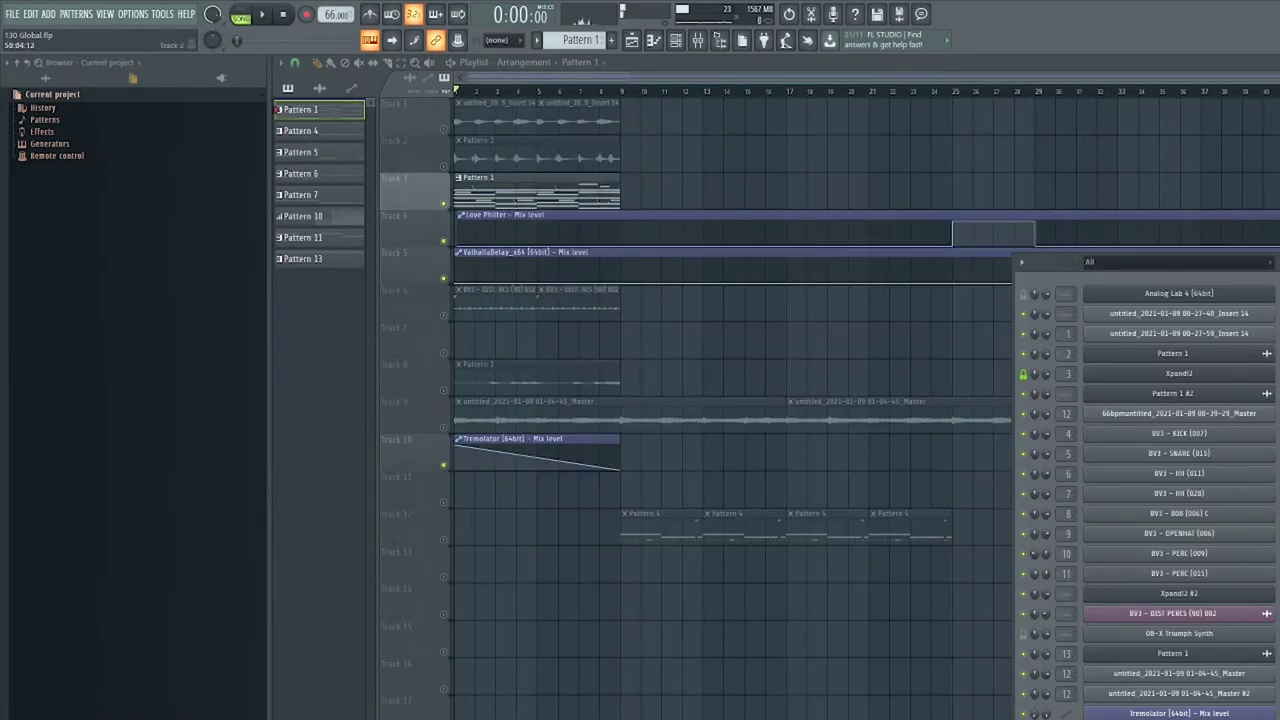
key("F9")
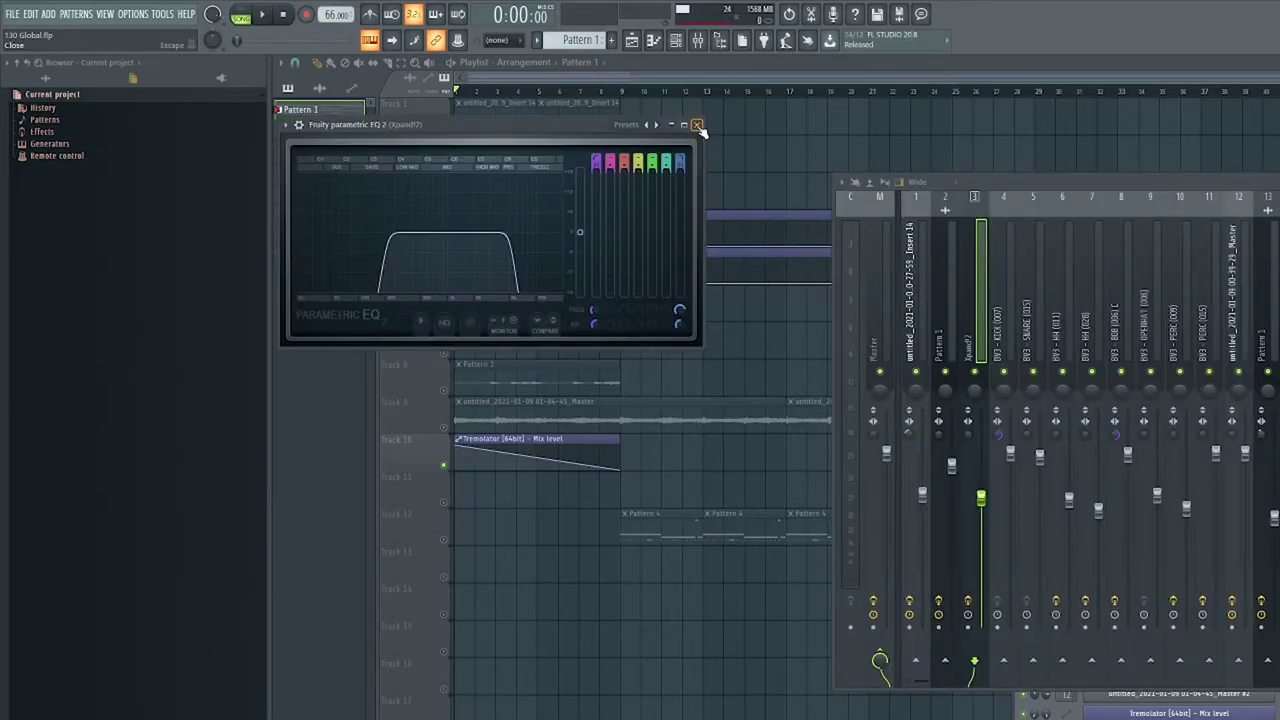
left_click(697, 125)
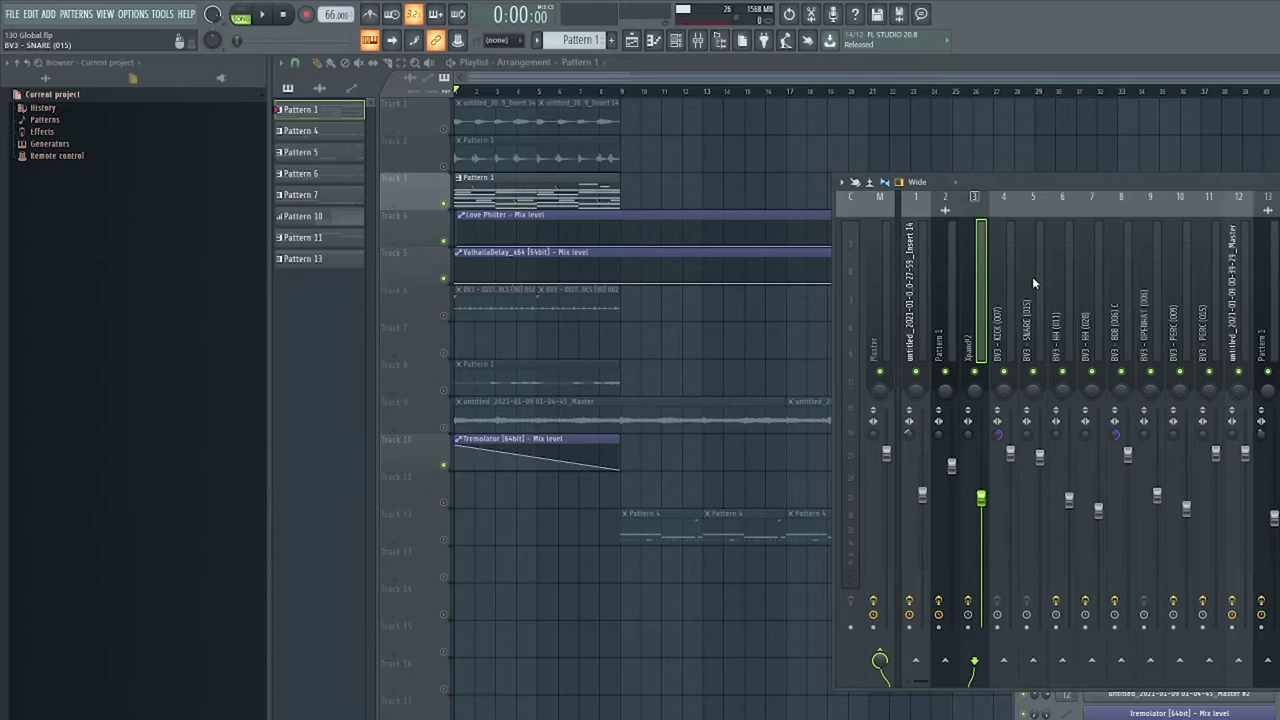
Step: Show the full playlist and channel rack, then audition the arrangement from near bar 3
key("F9")
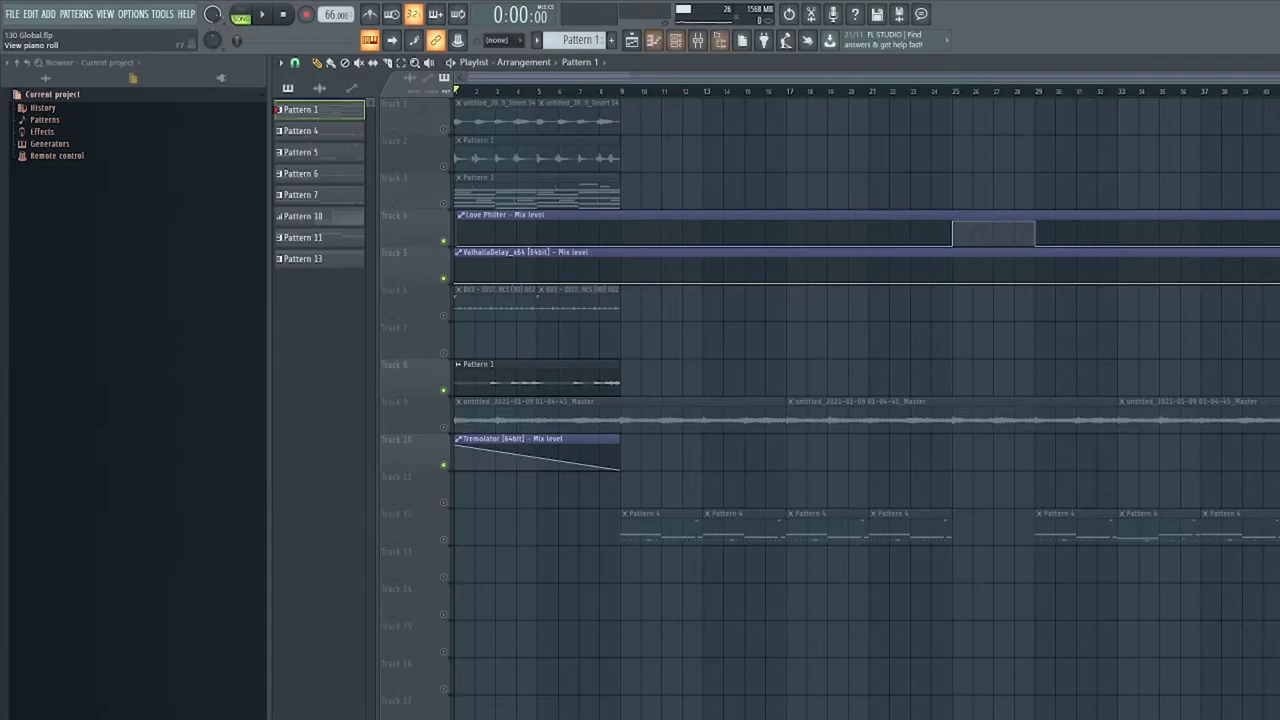
left_click(676, 42)
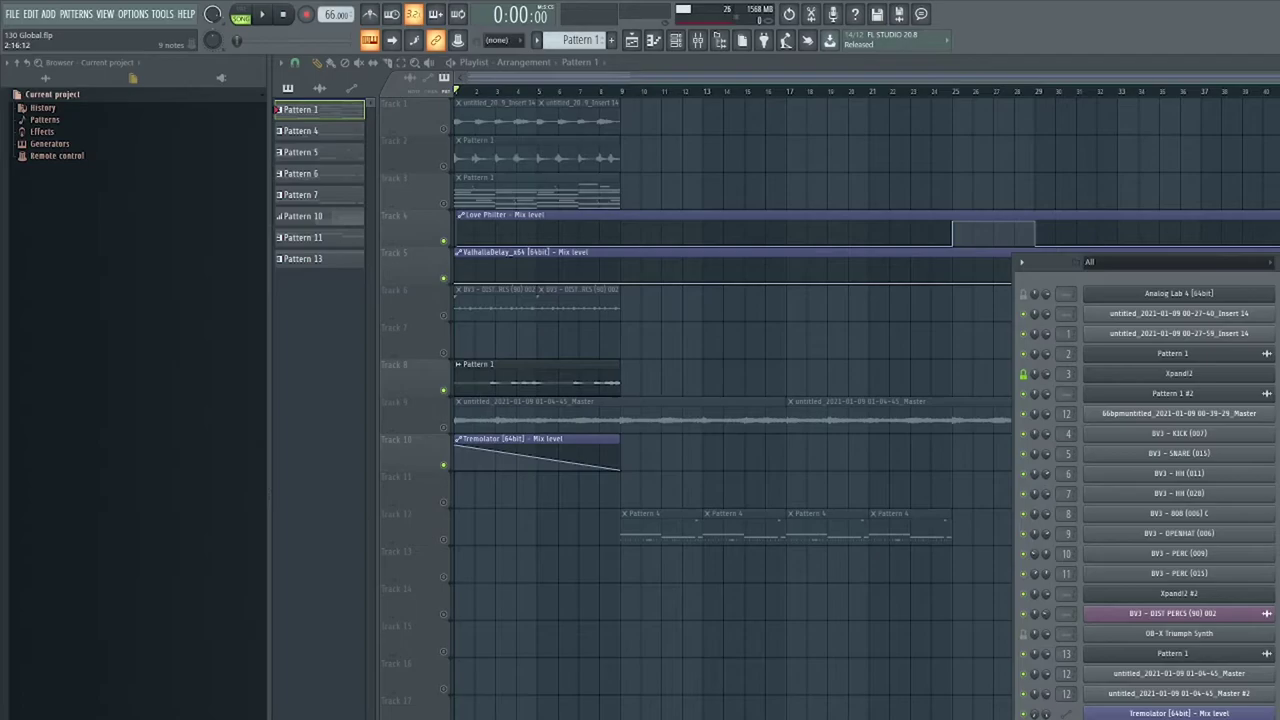
left_click(493, 91)
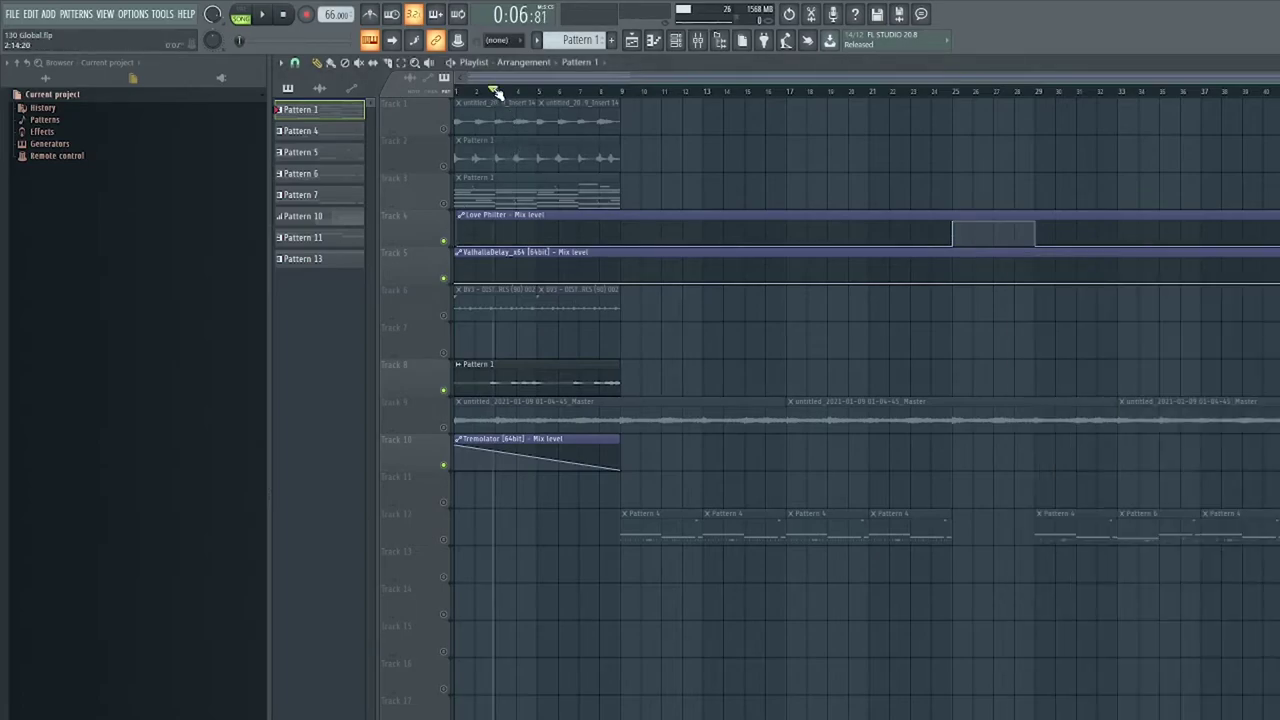
key("space")
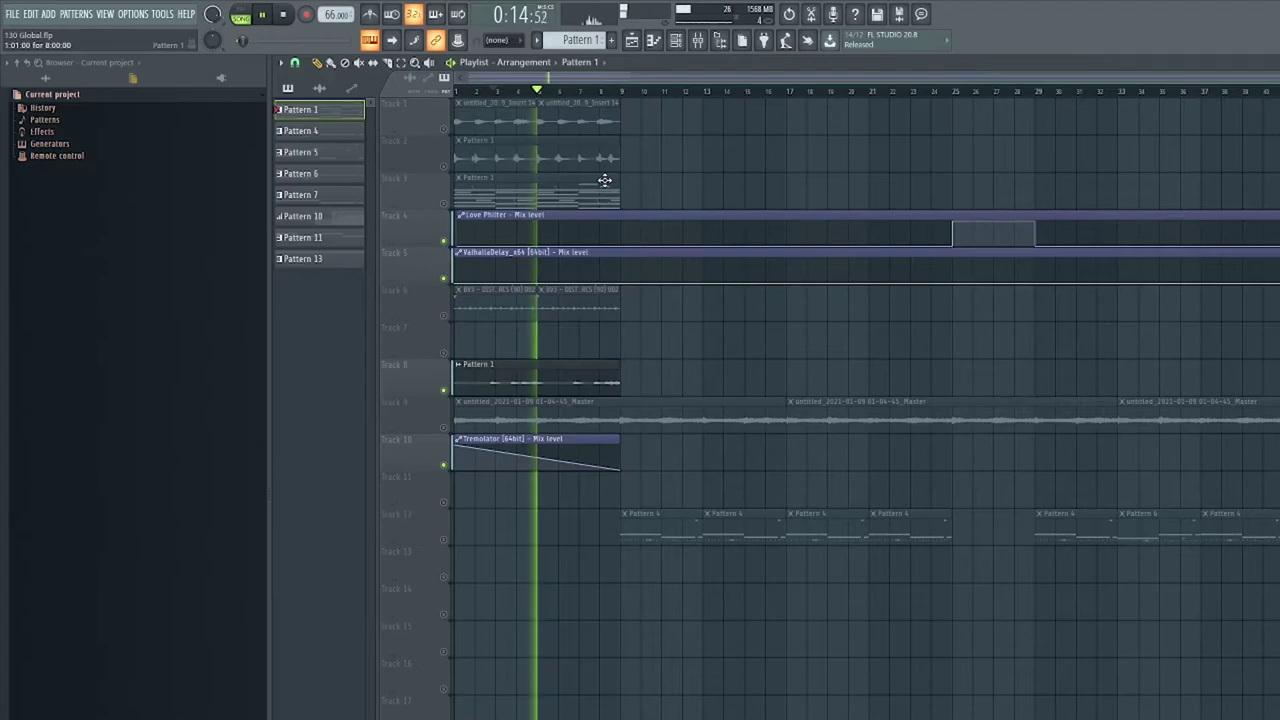
key("space")
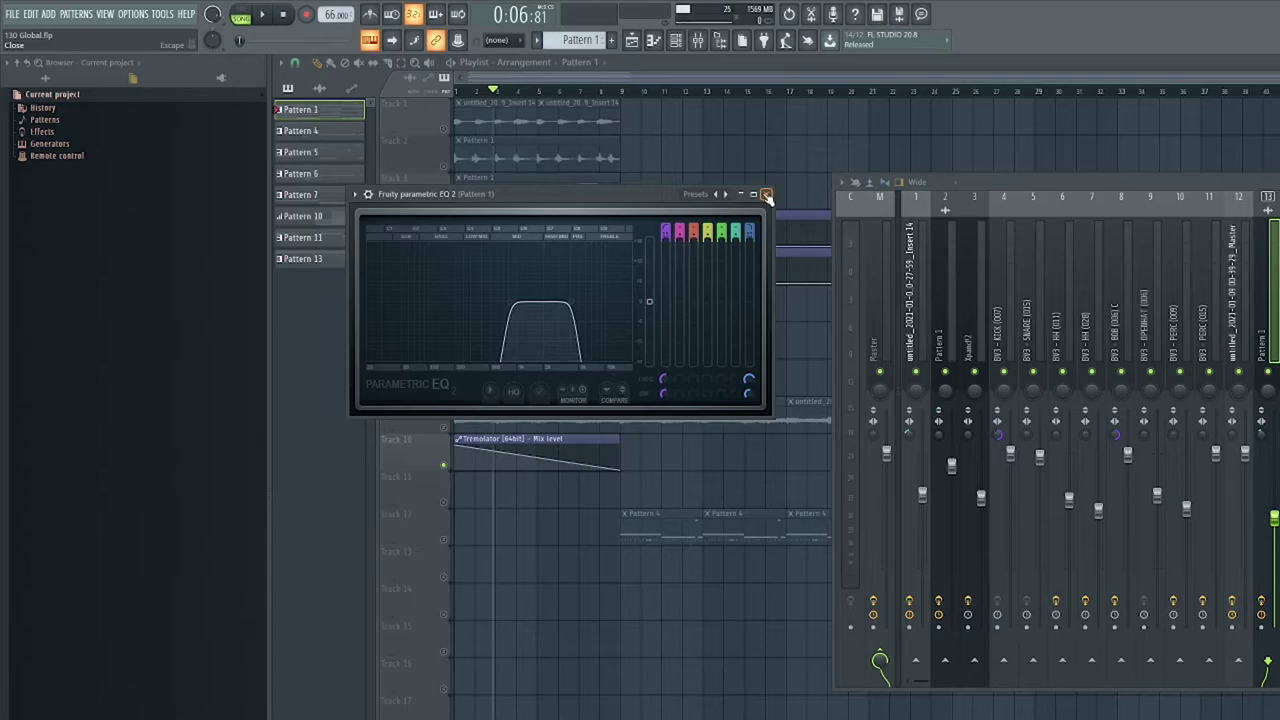
Step: Close the Parametric EQ 2 window, then the Vulf Compressor 3 window and mixer
left_click(766, 195)
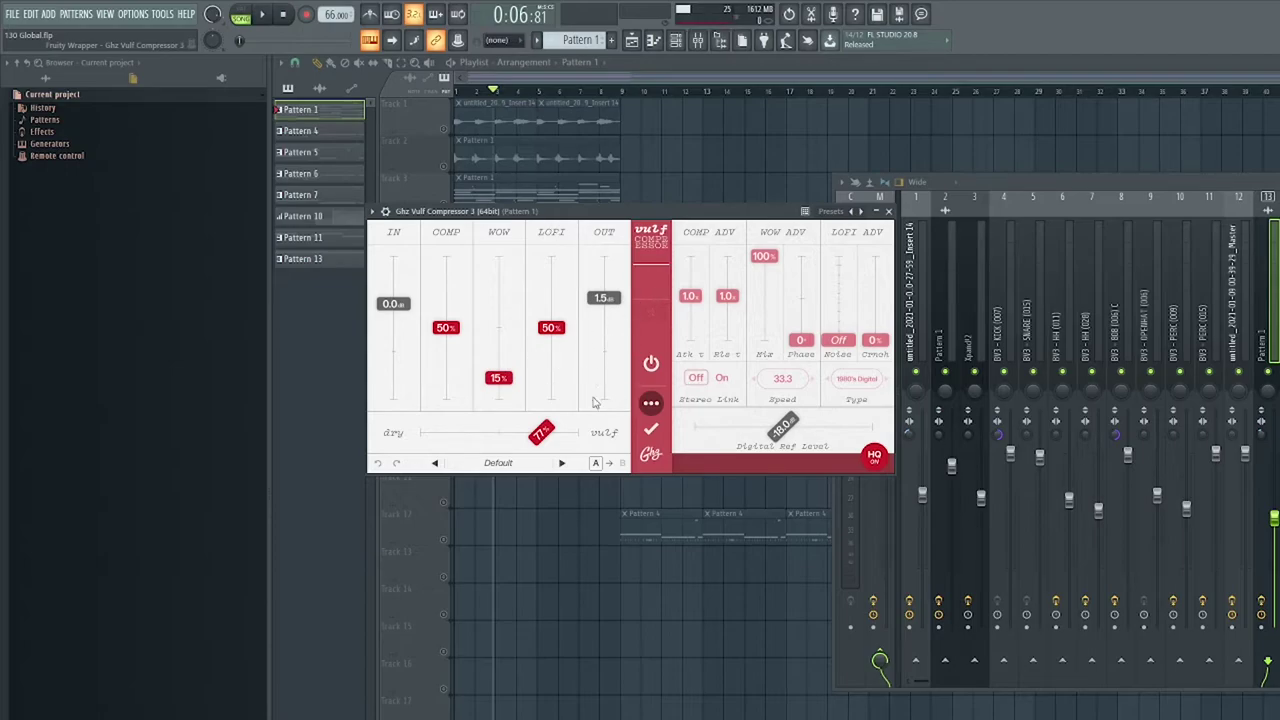
left_click(889, 213)
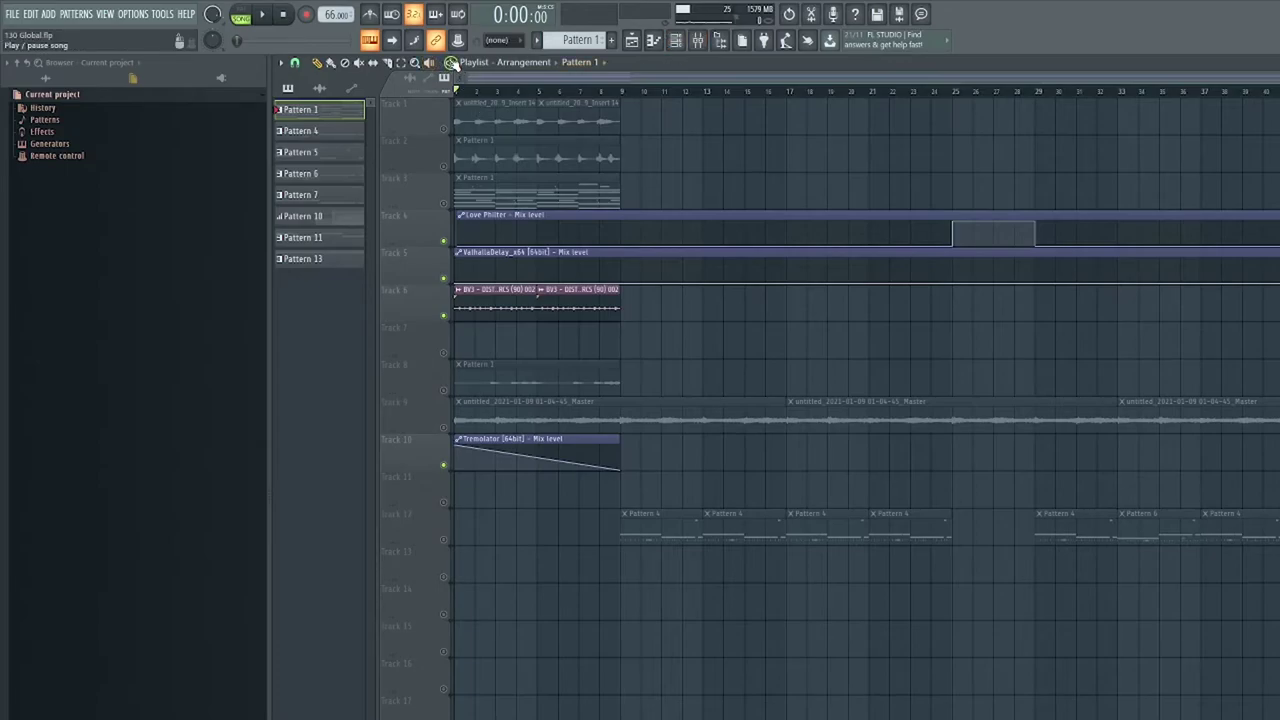
Step: Play the song's opening section at 130 BPM from the start, then stop
left_click(453, 63)
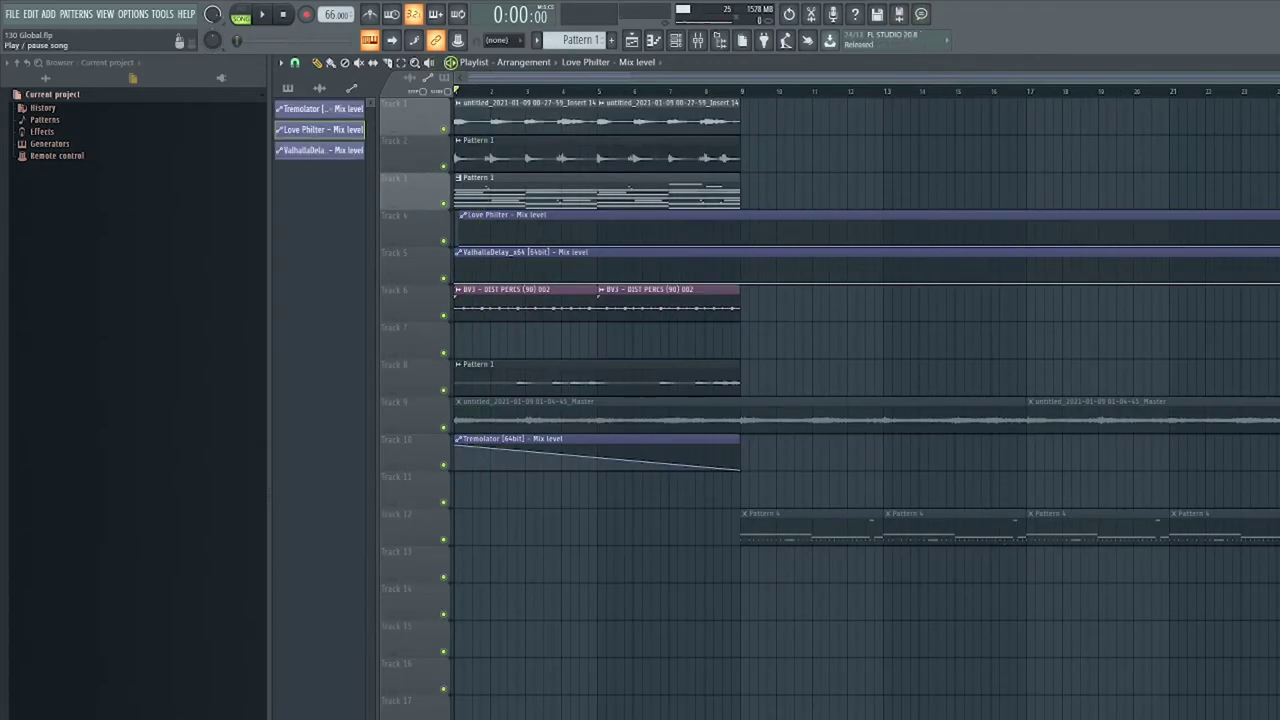
left_click(451, 62)
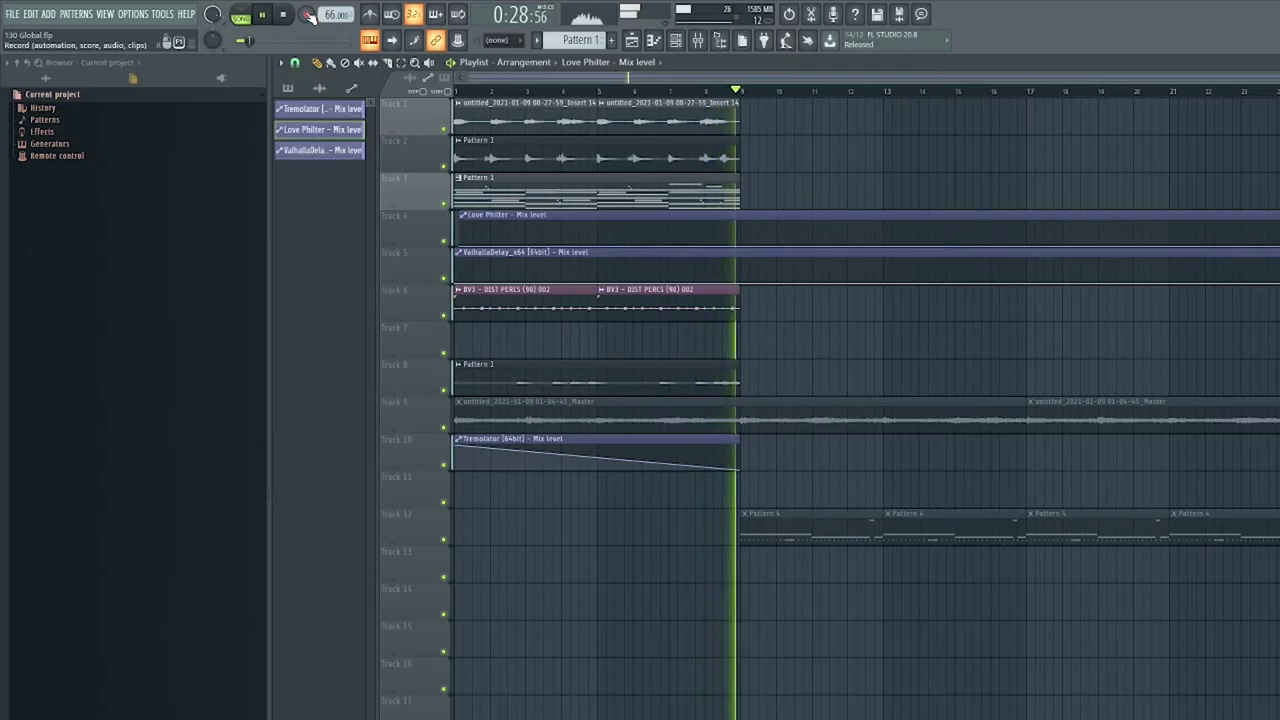
key("space")
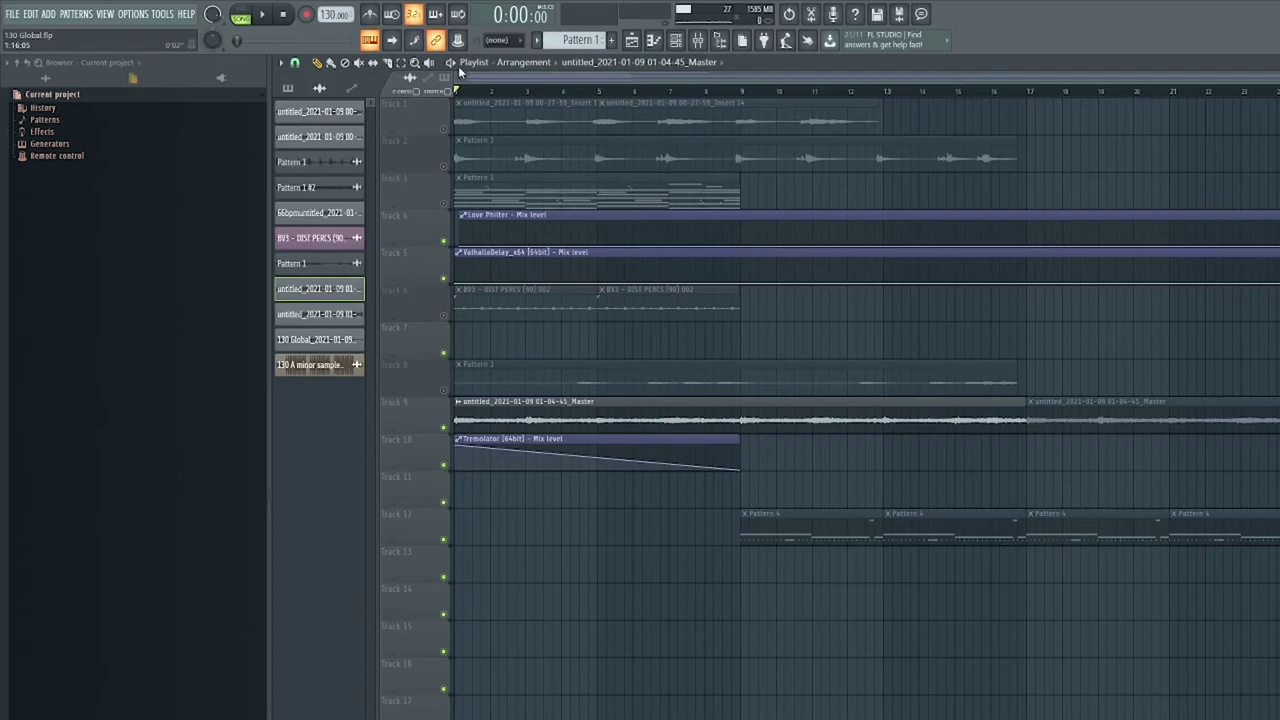
Step: Play the song, replay the later section around bars 52–76, and stop near bar 68
key("space")
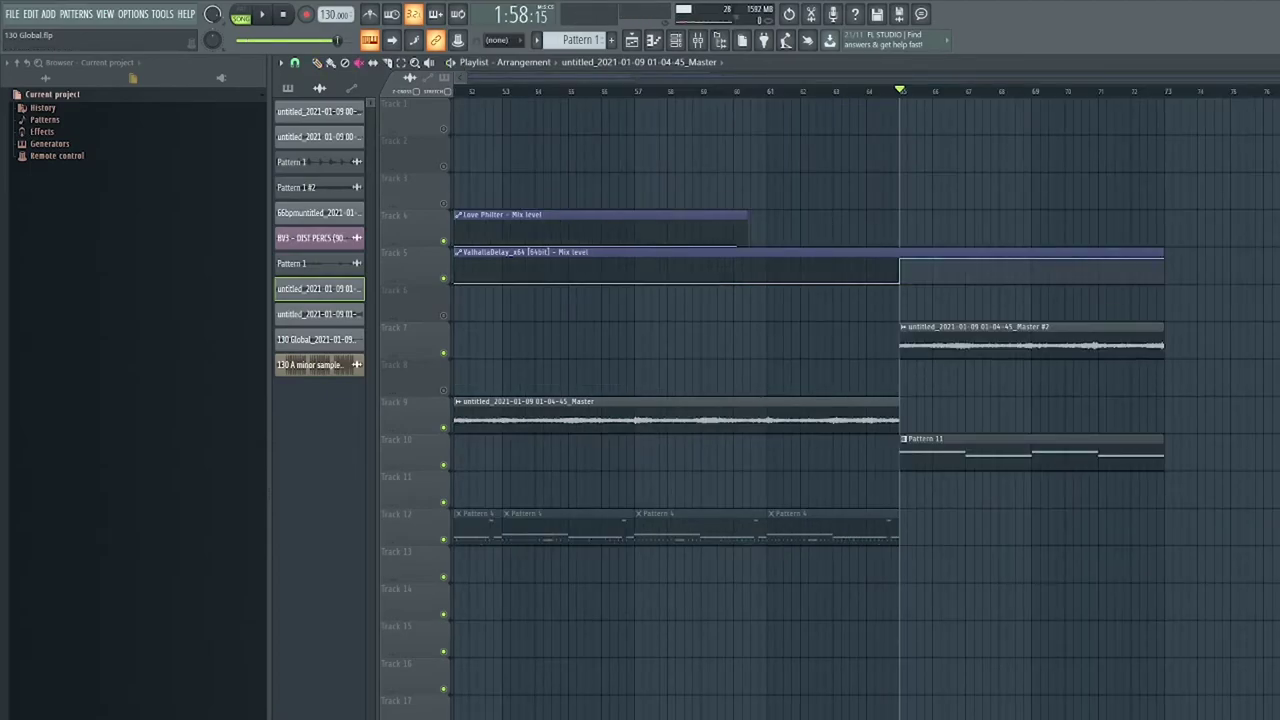
key("space")
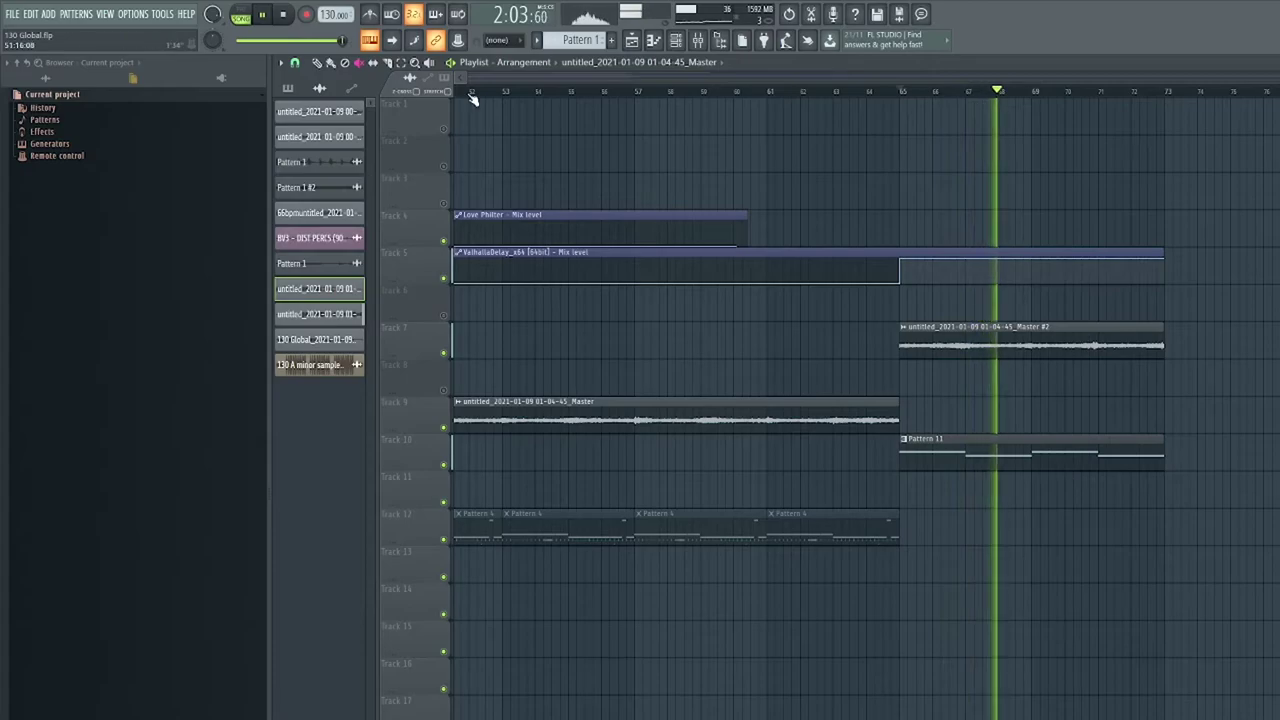
left_click(453, 62)
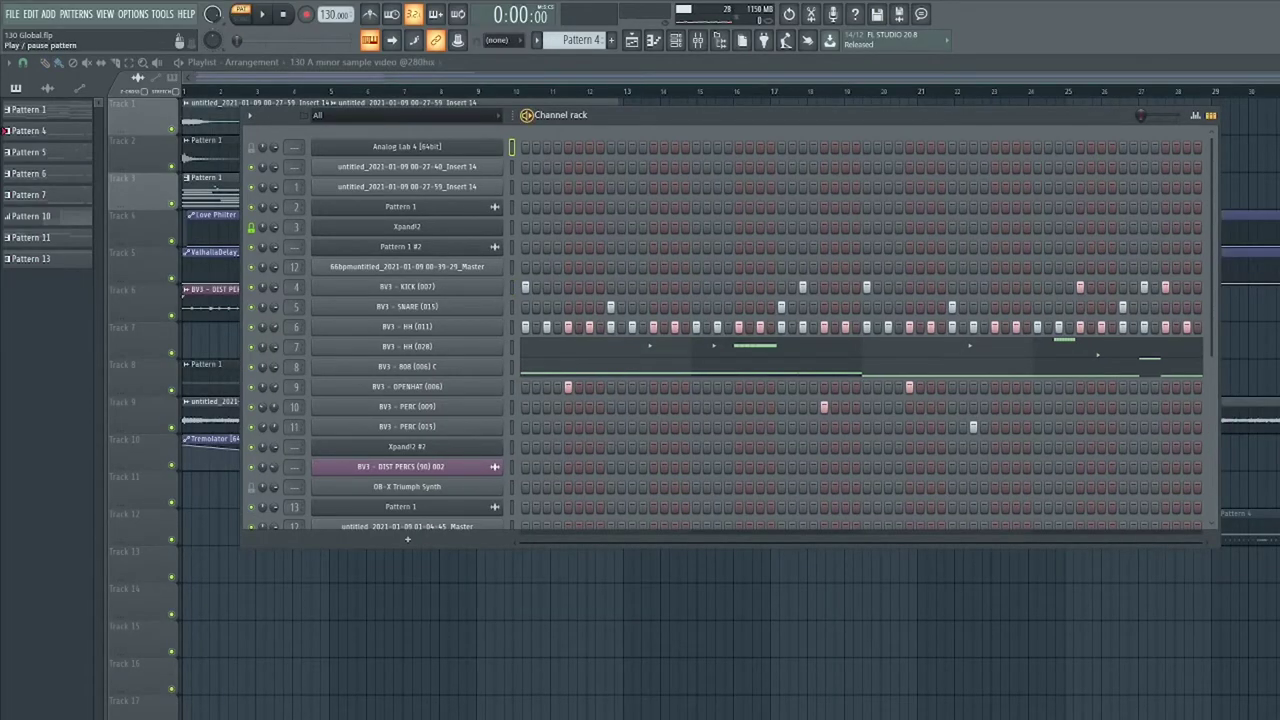
Step: Play and stop the drum pattern, then review the BV3 kick's notes in the piano roll
left_click(262, 14)
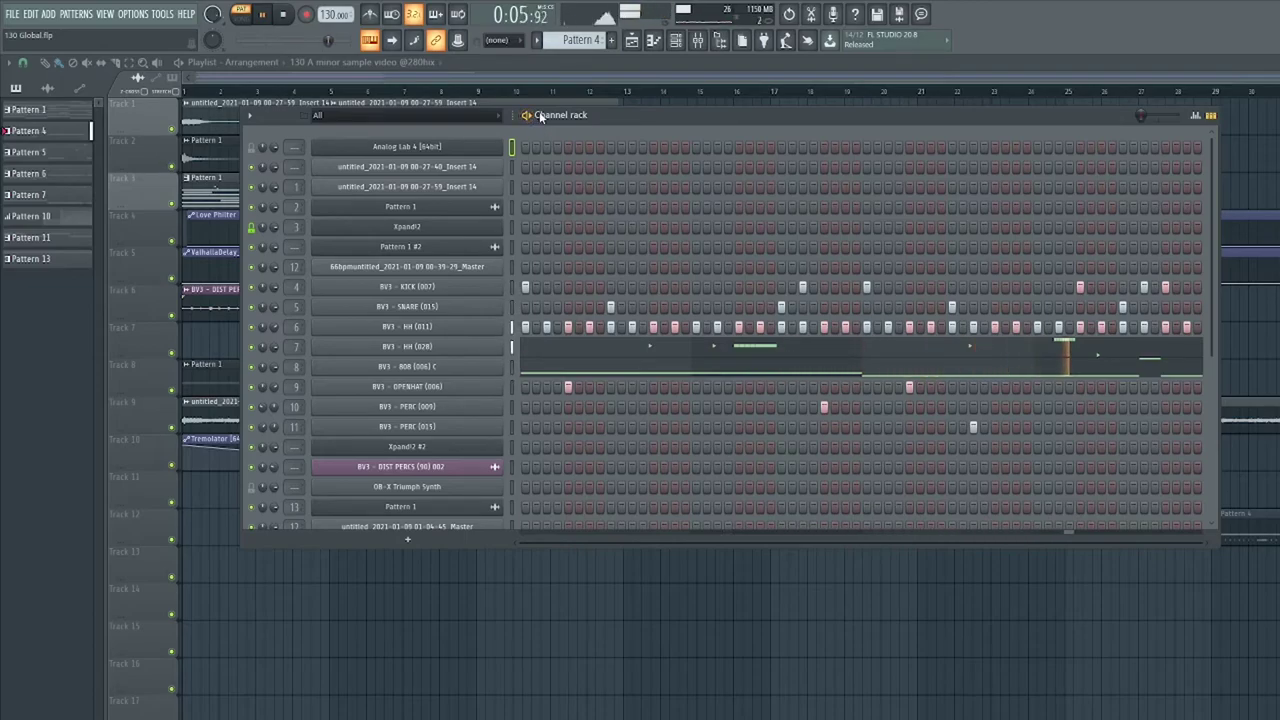
key("space")
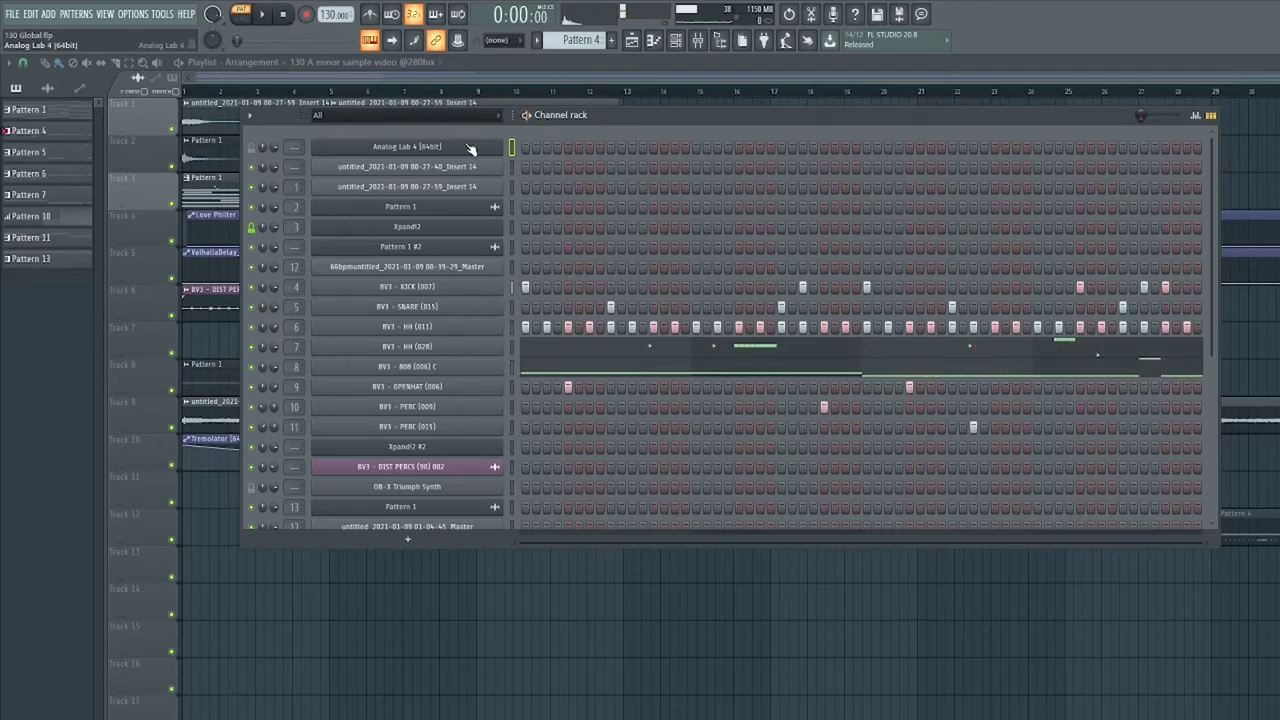
left_click(514, 287)
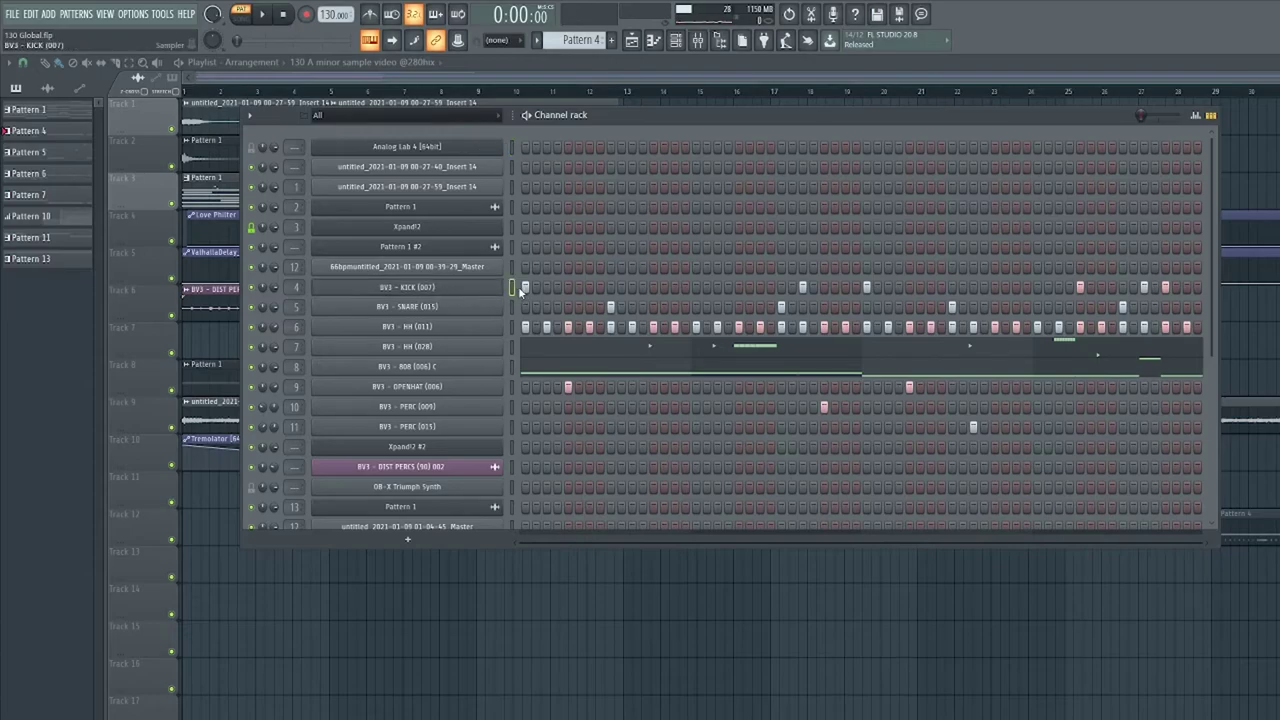
key("F7")
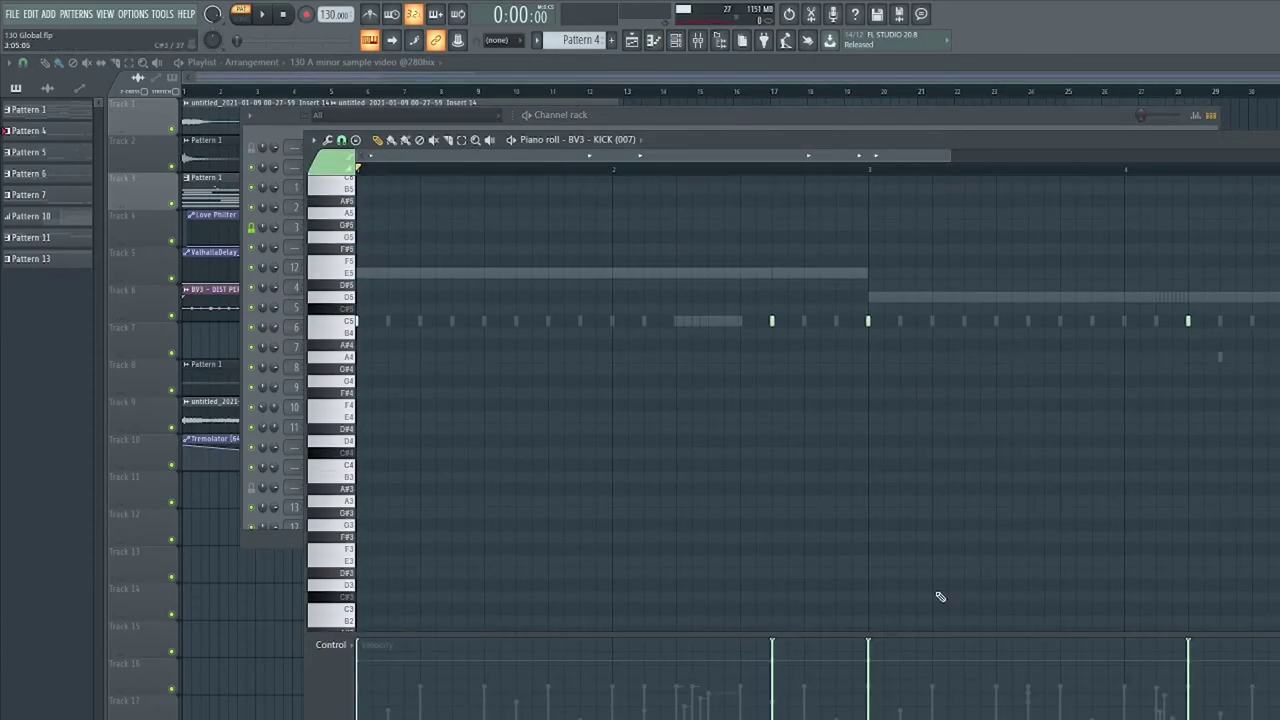
key("F7")
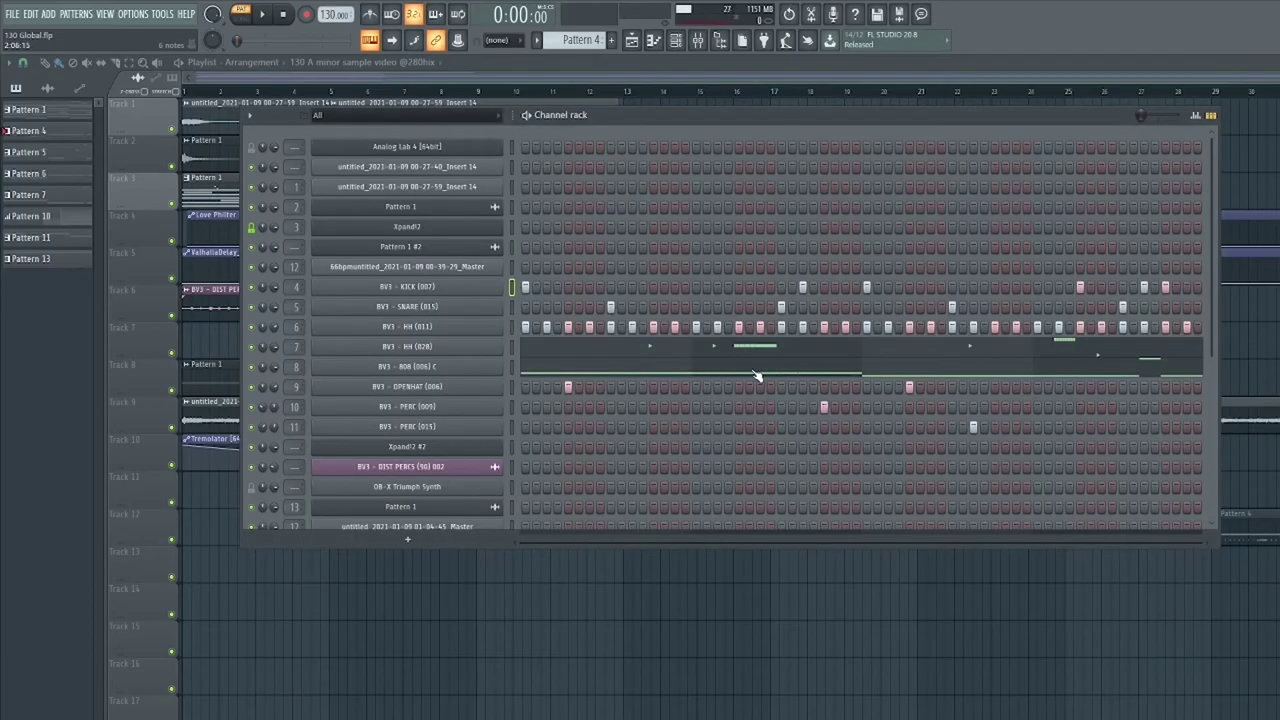
Step: Review the BV3 hi-hat (011, 028) notes, then bring up the 808 channel
left_click(514, 327)
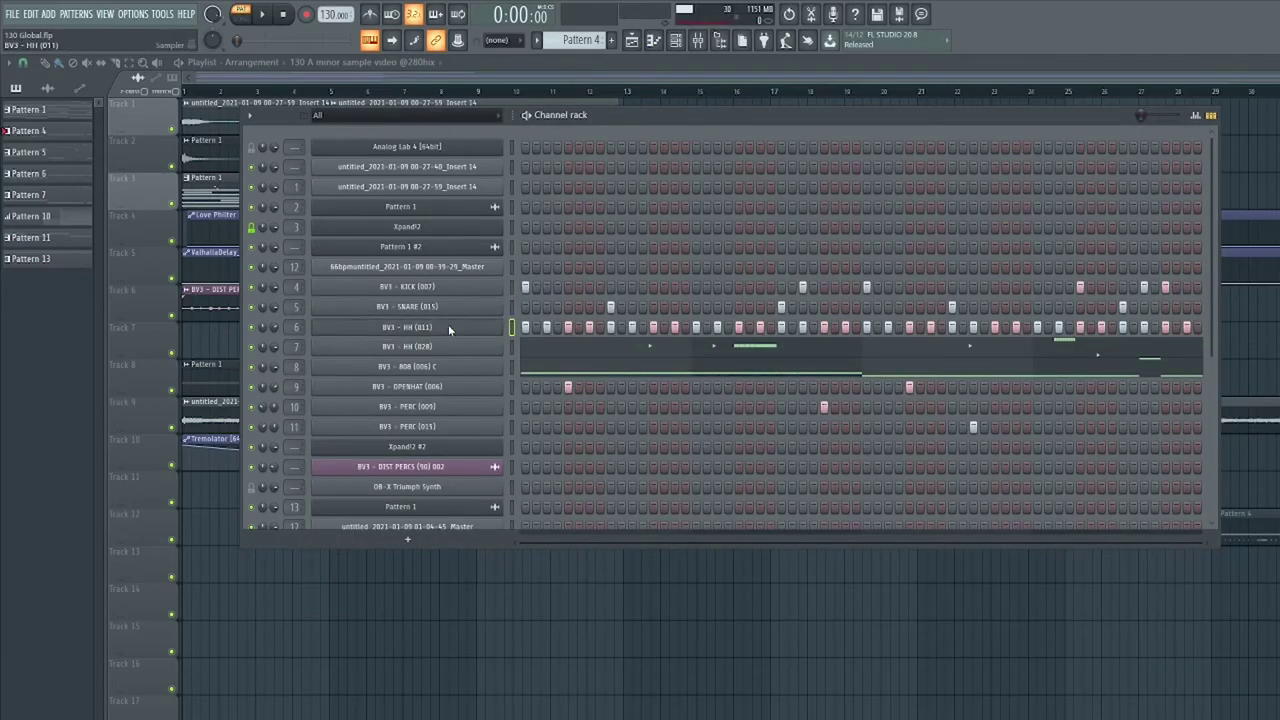
left_click(643, 349)
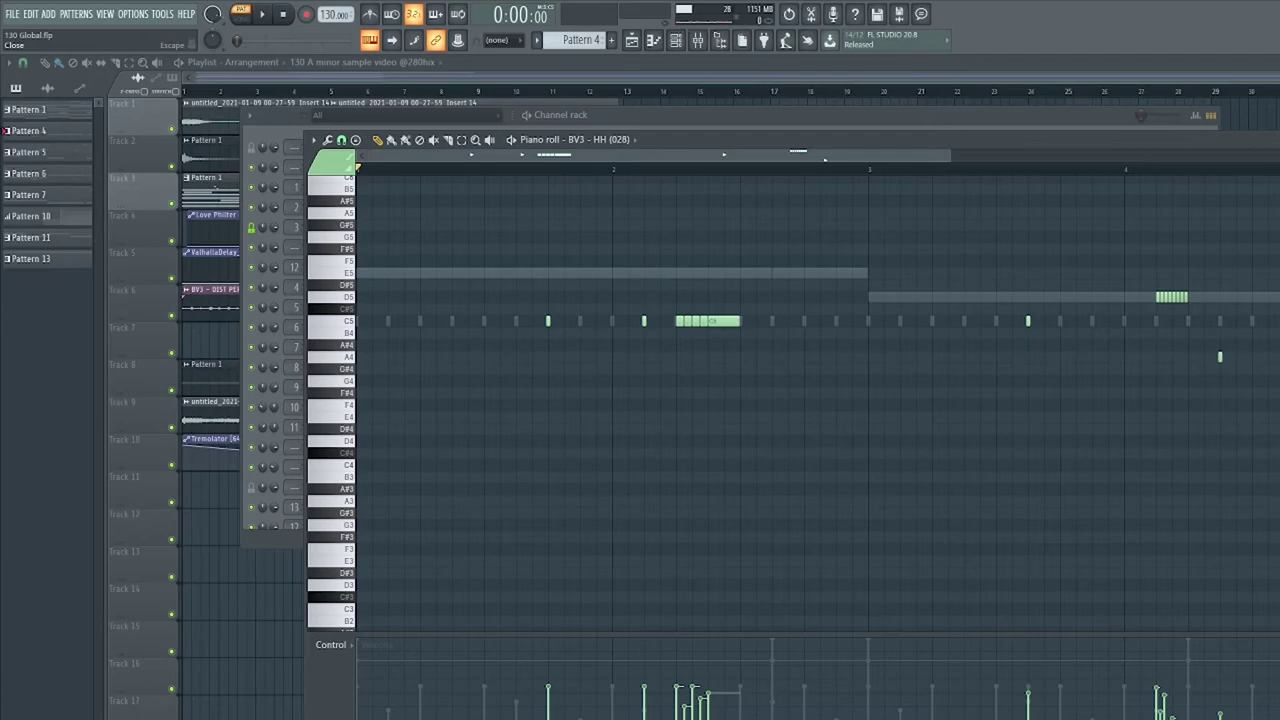
key("Escape")
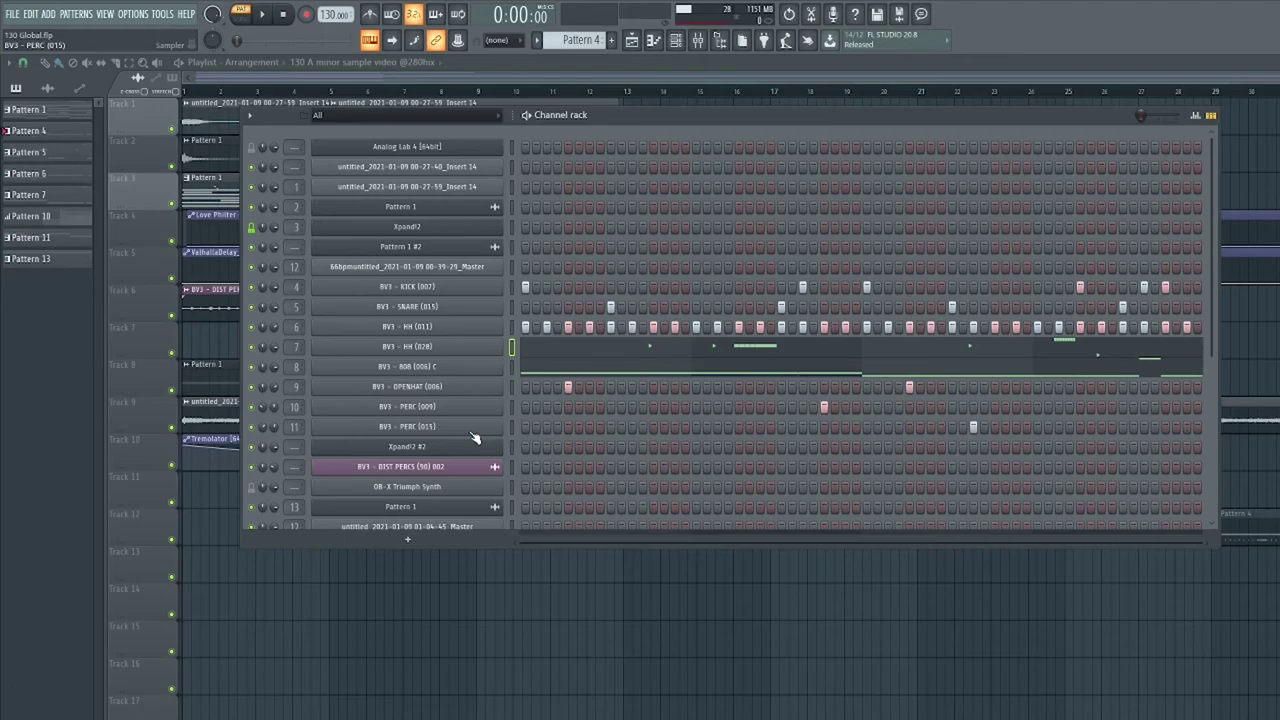
left_click(756, 372)
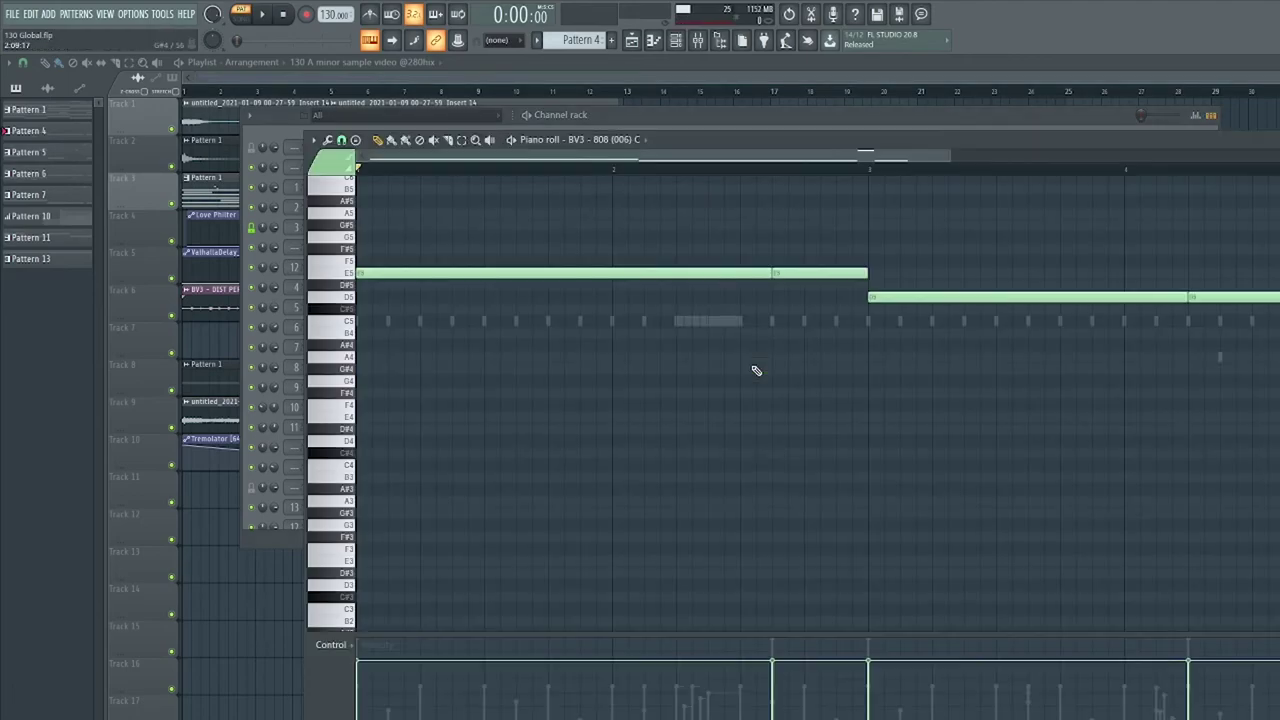
scroll(729, 405, "up", 5)
scroll(580, 443, "down", 2)
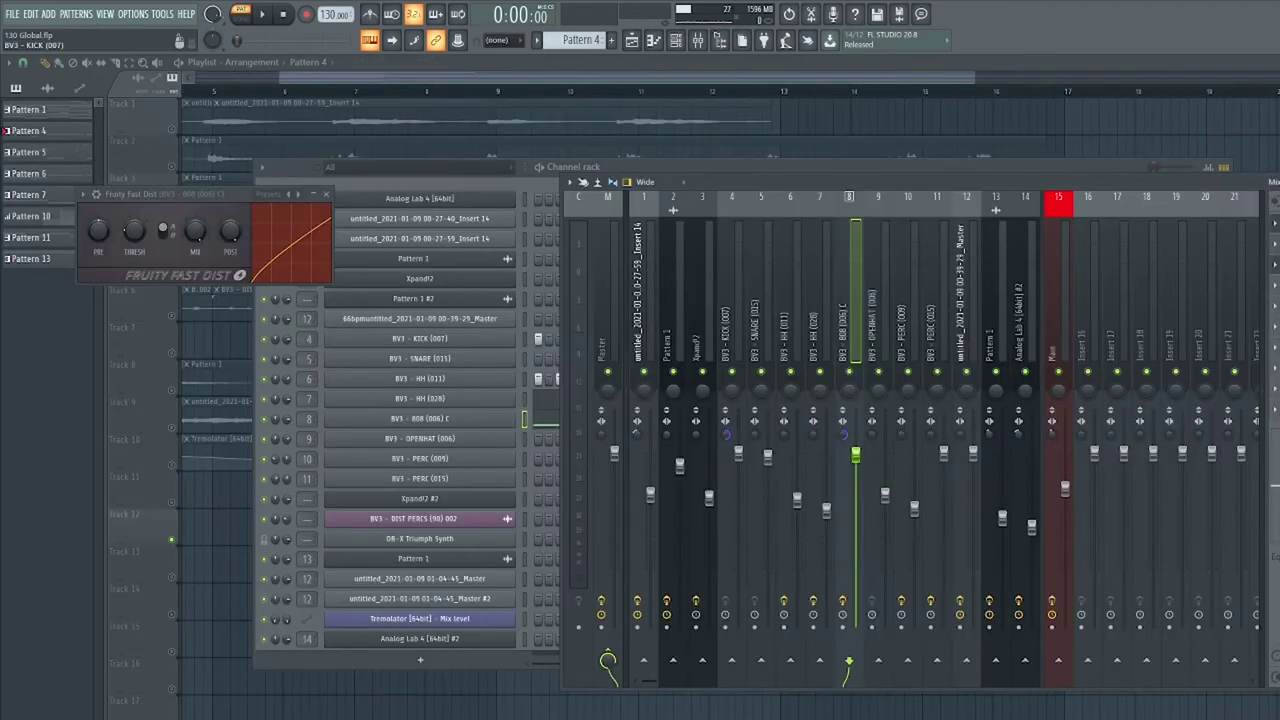
Step: Step through the kick, snare and both hi-hat mixer tracks to the 808 track
left_click(739, 310)
left_click(760, 313)
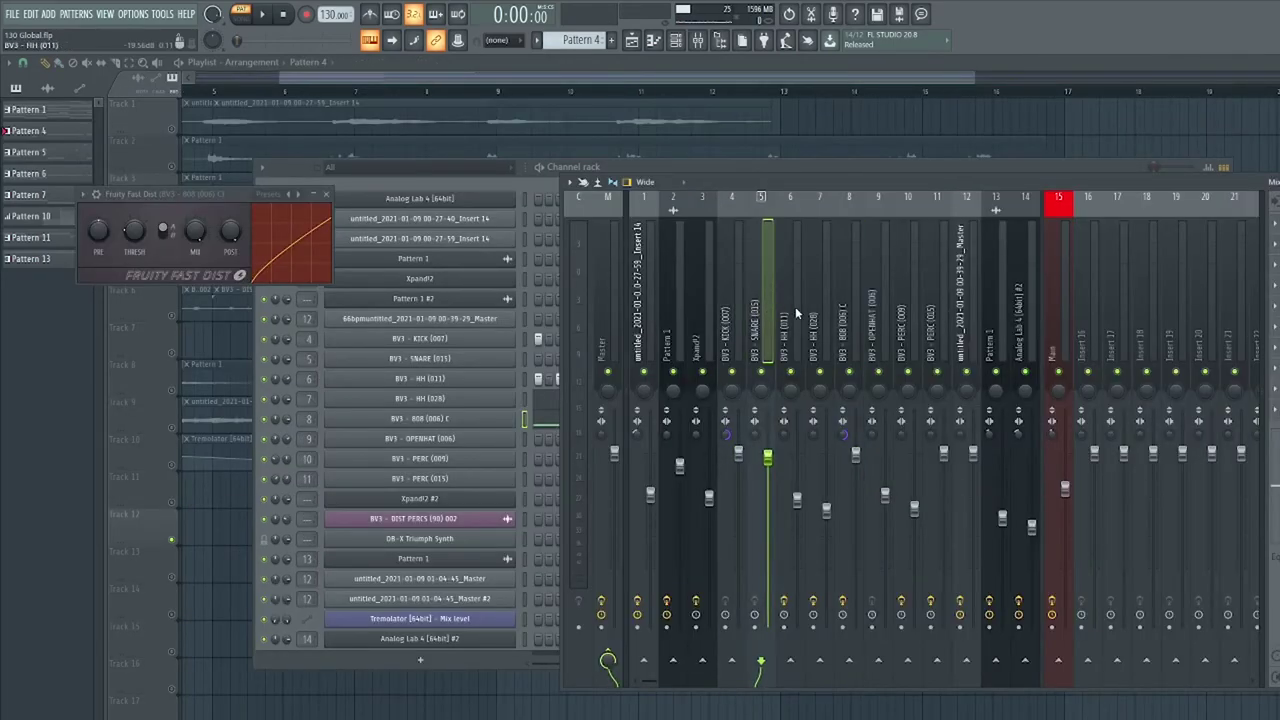
left_click(796, 307)
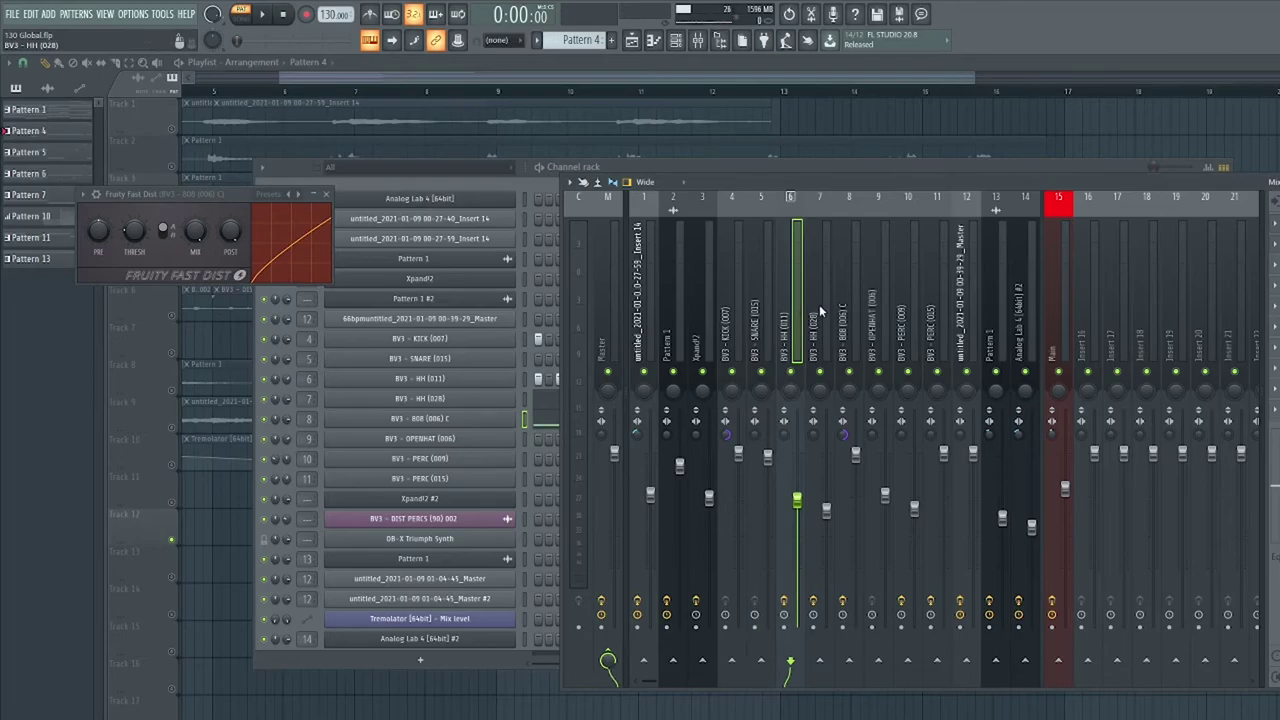
left_click(822, 311)
left_click(796, 310)
left_click(826, 332)
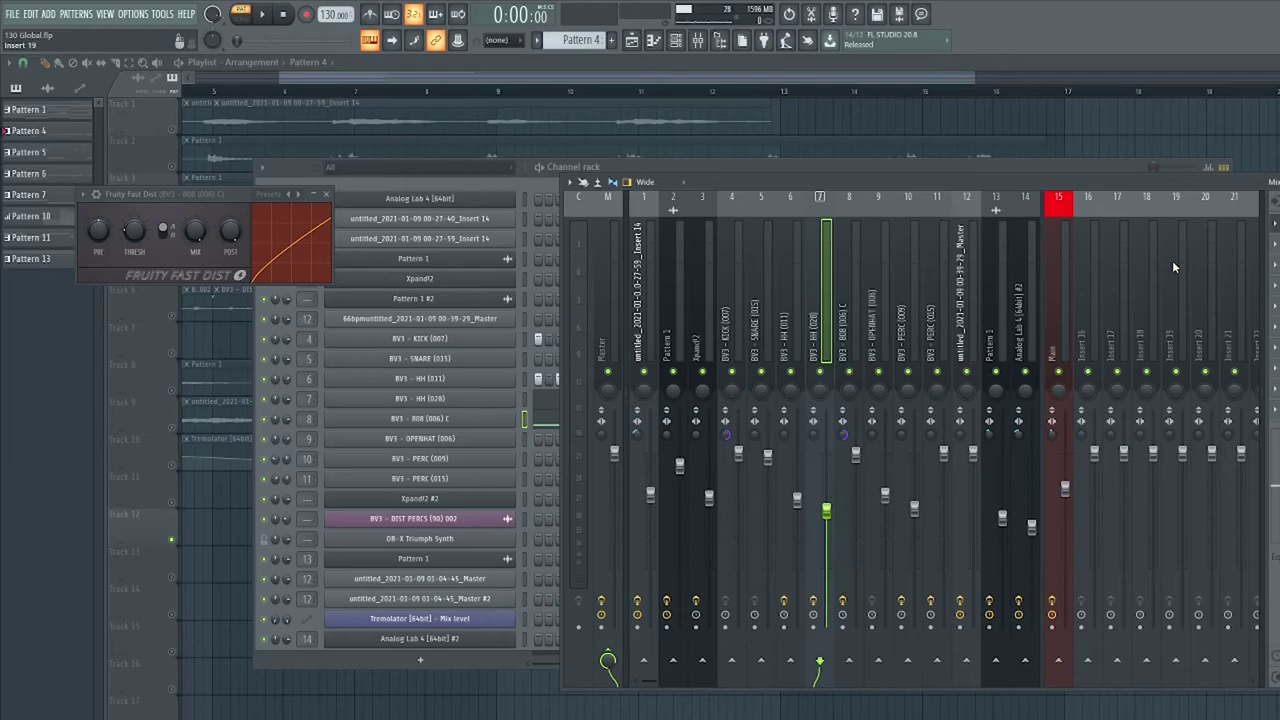
left_click(845, 298)
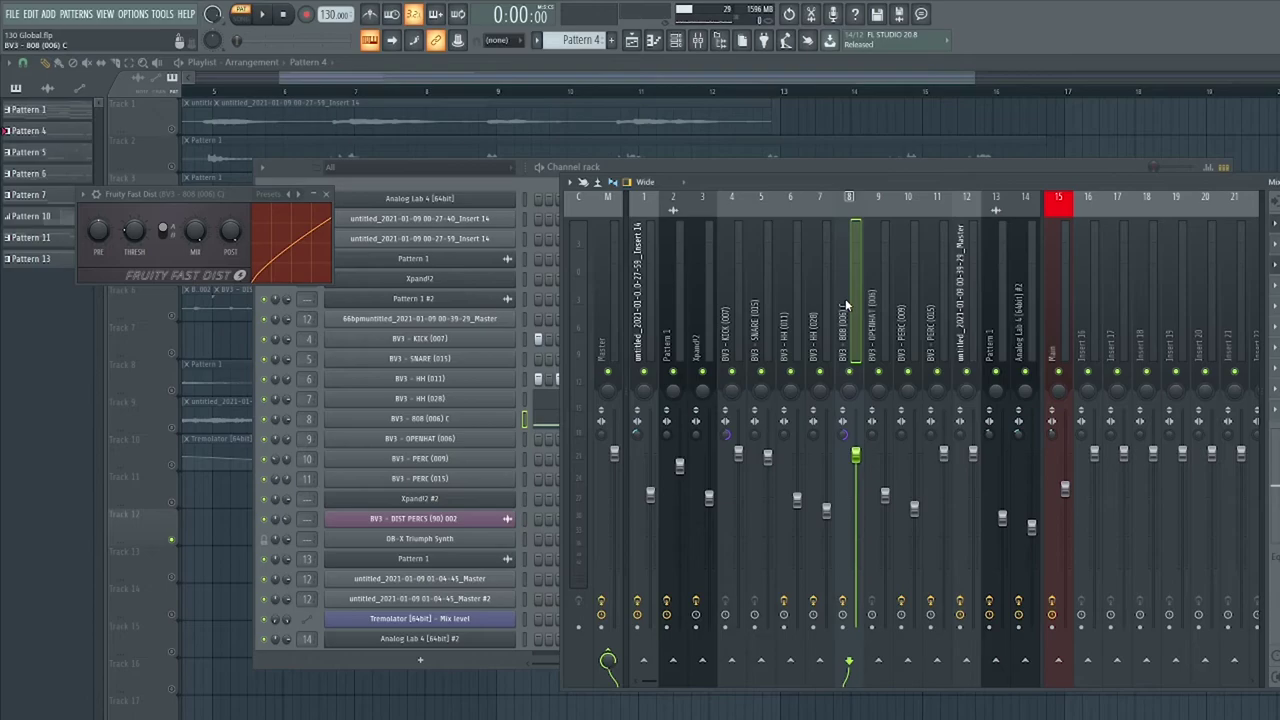
Step: Close the 808's Fruity Fast Dist and open its Fruity Parametric EQ 2 in slot 2
left_click(1274, 225)
left_click(1274, 225)
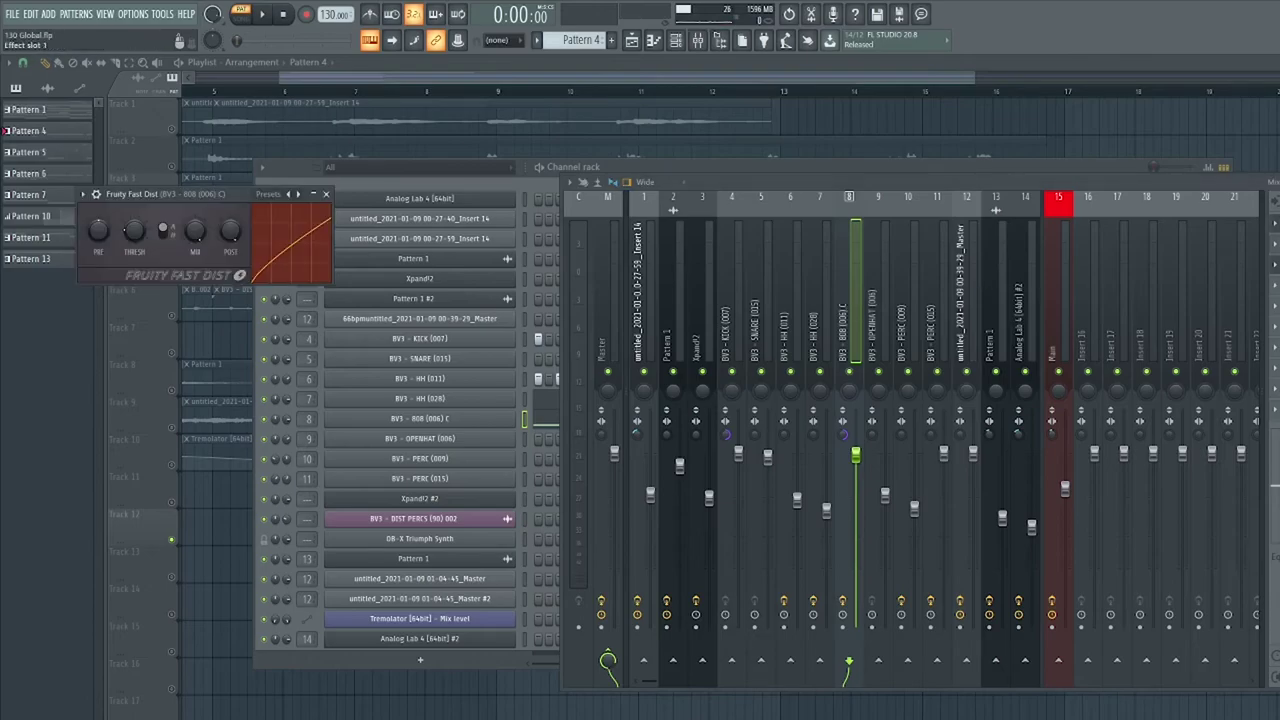
left_click(1274, 225)
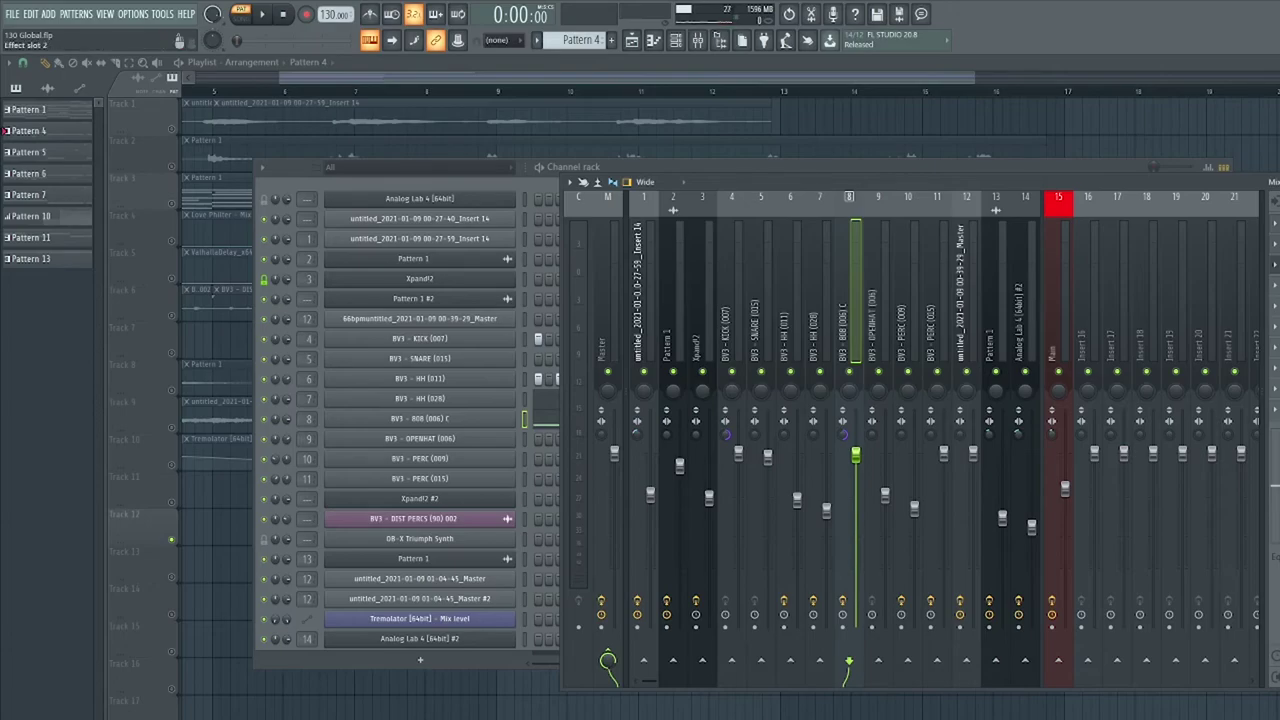
left_click(1274, 244)
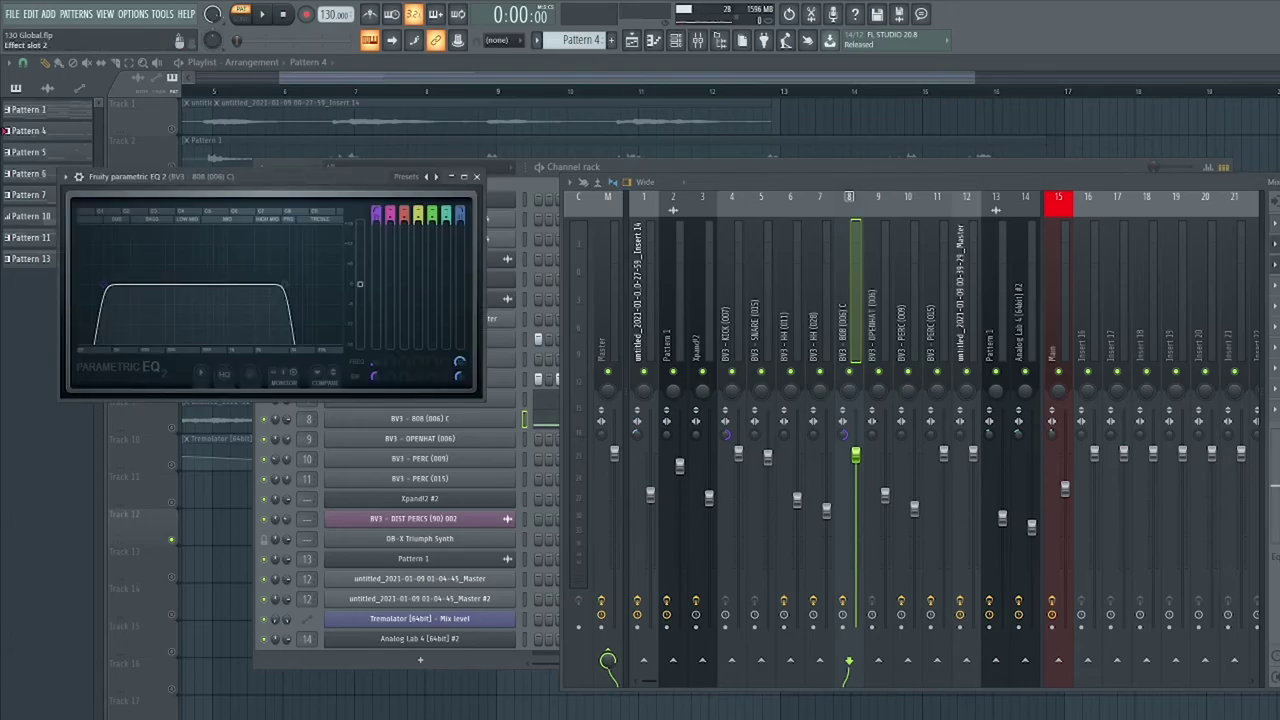
Step: Close all windows with F12 and play the full arrangement in the playlist
key("F12")
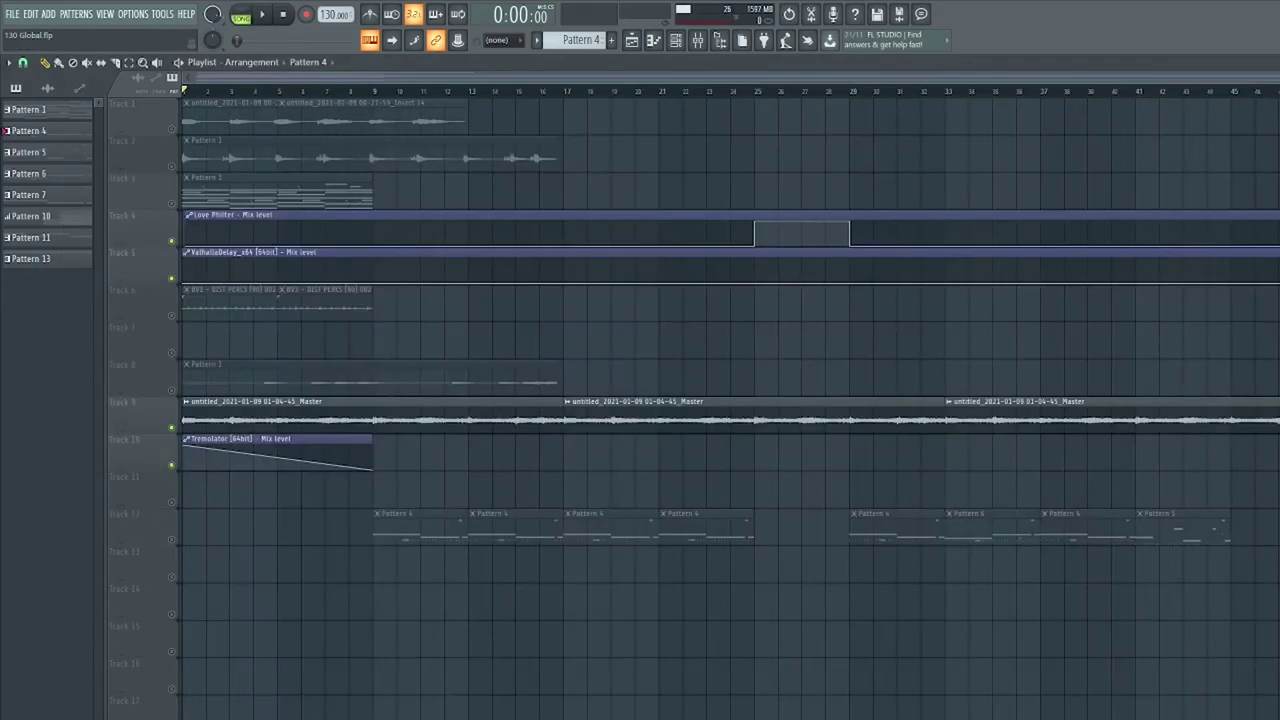
key("space")
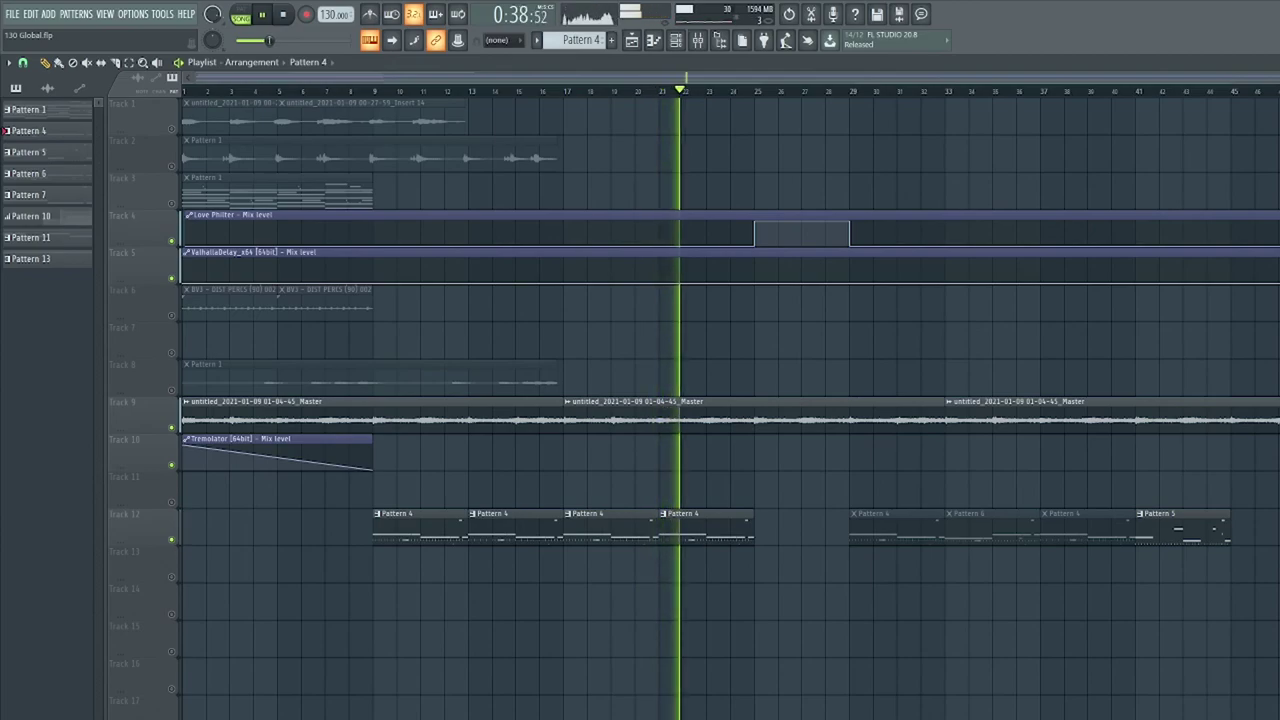
Step: Stop arrangement playback, returning the counter to 0:00
left_click(294, 17)
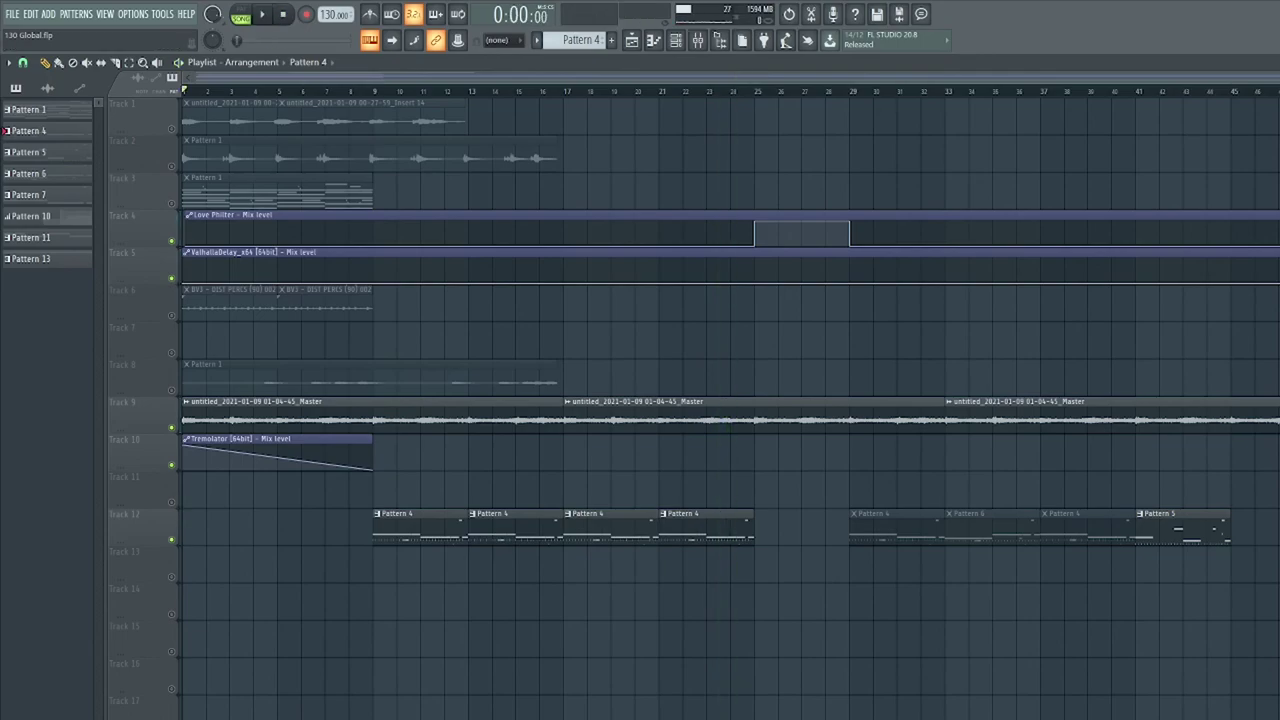